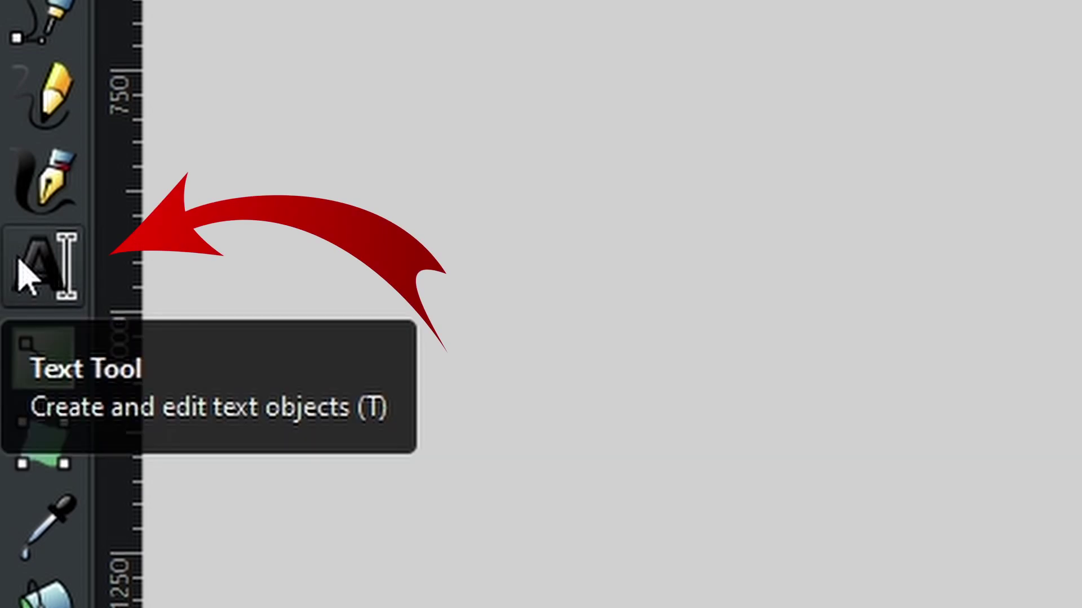
Add 'Summer Vibes' text, enlarge it to fill the page, and centre it on two lines
left_click(26, 276)
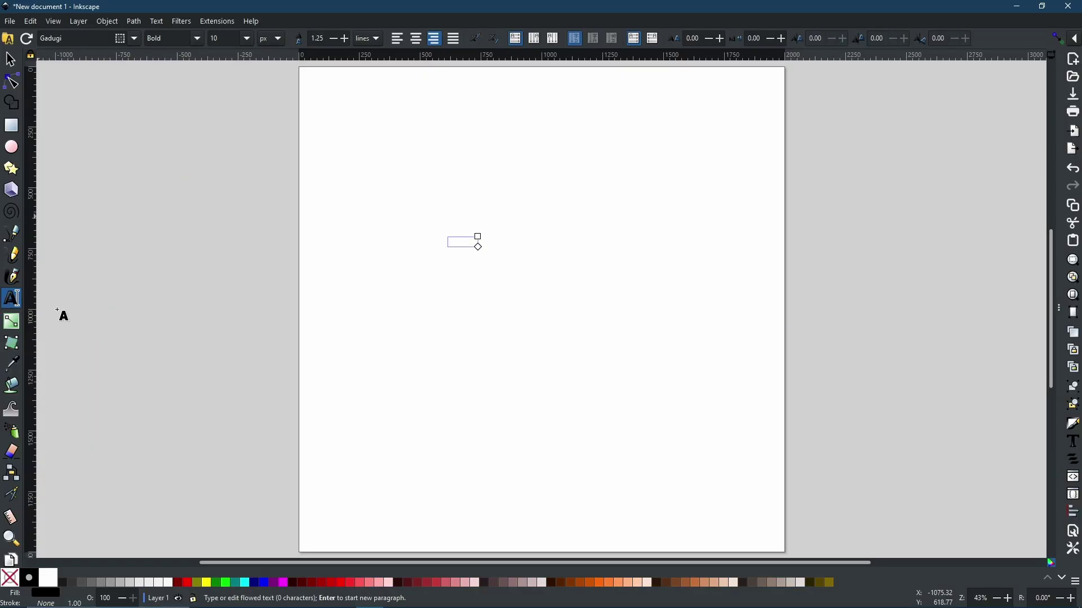
key("Escape")
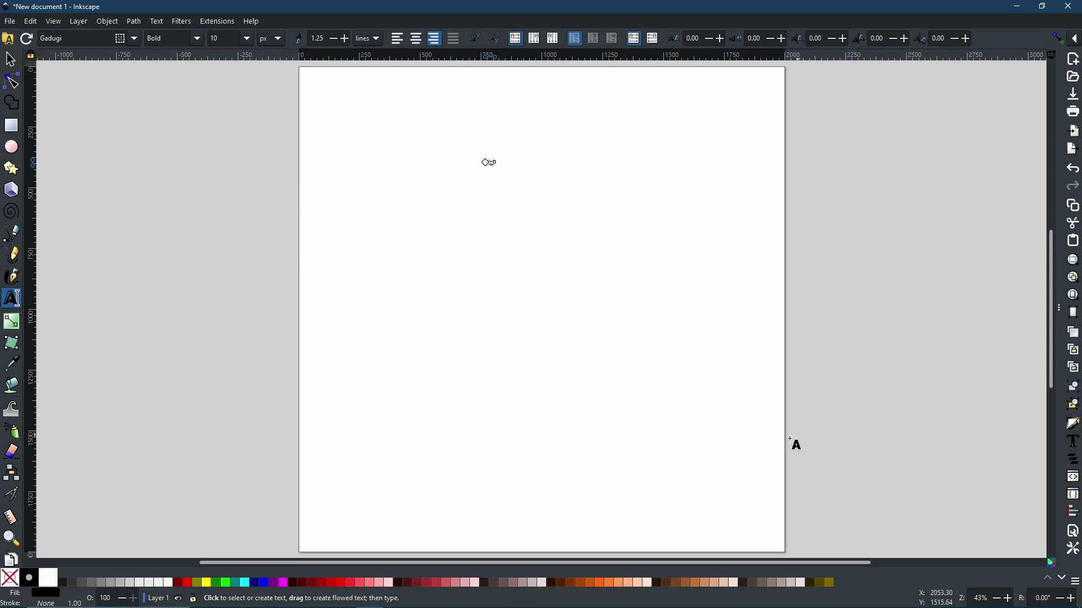
left_click(11, 59)
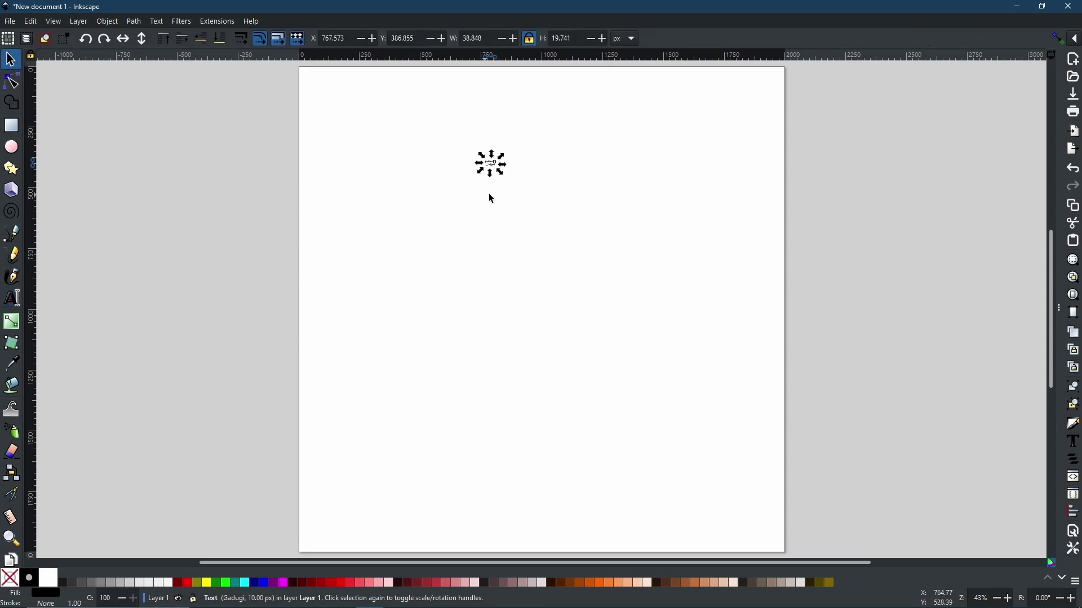
left_click_drag(501, 172, 687, 285)
left_click_drag(537, 122, 603, 269)
left_click_drag(696, 232, 698, 239)
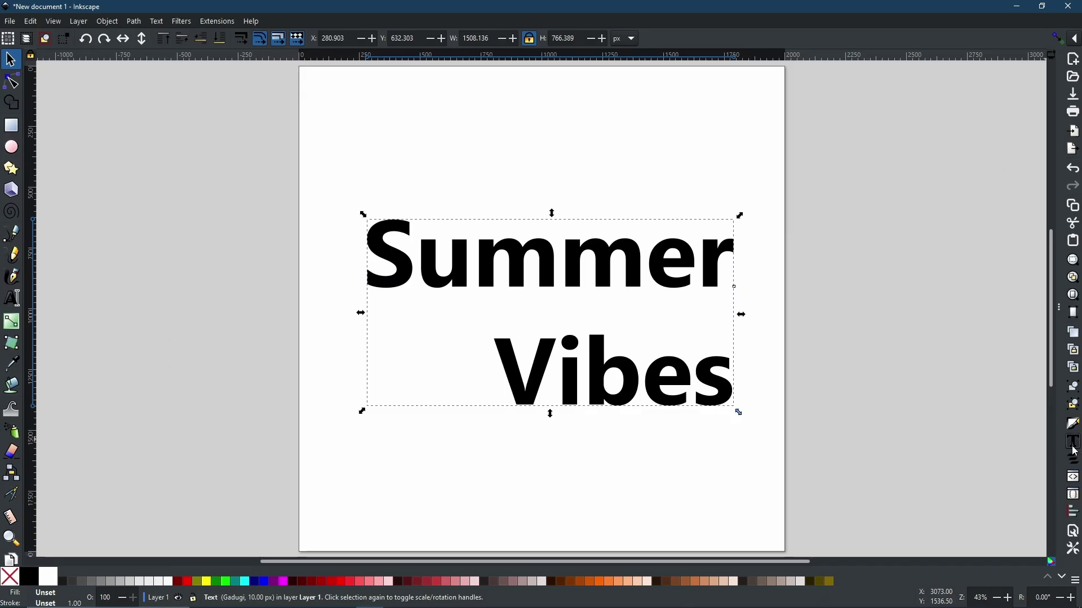
Search the font list for 'super' and set the text to Super Rocky Regular
left_click(1046, 282)
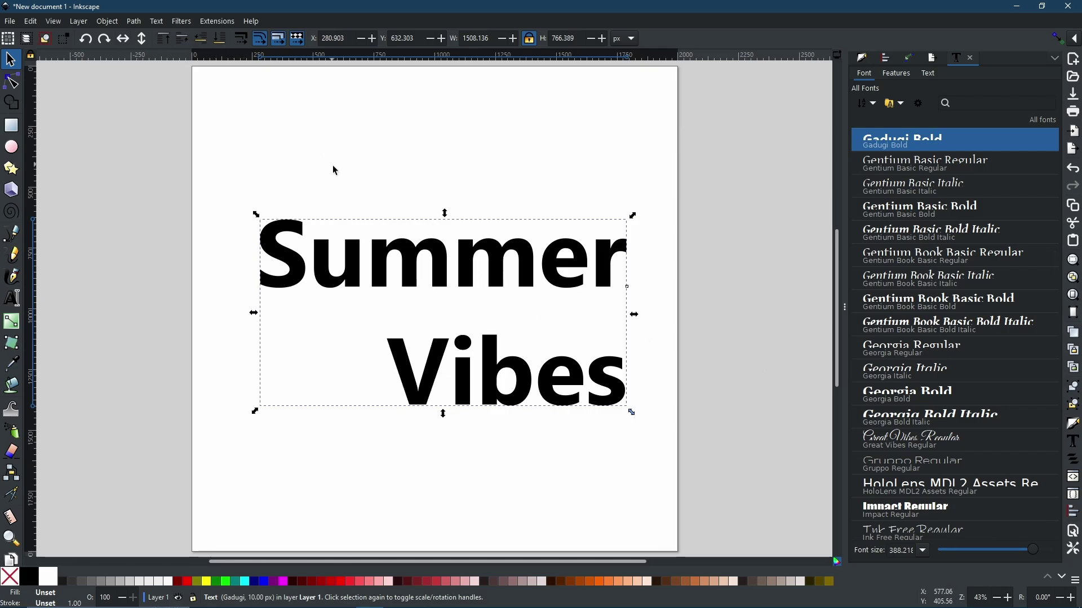
left_click(980, 104)
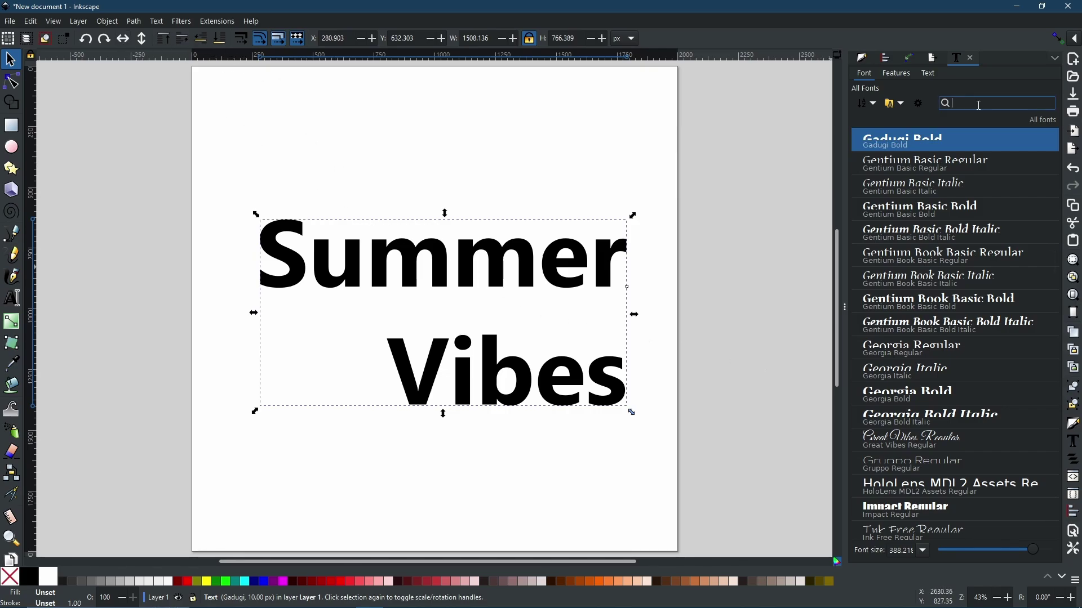
type("super")
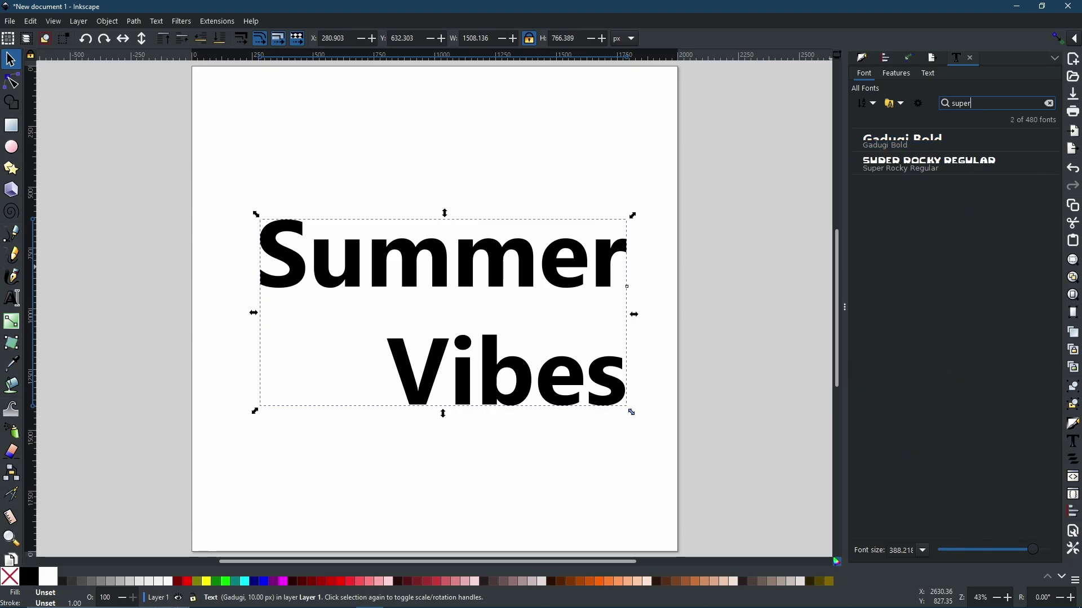
left_click(975, 164)
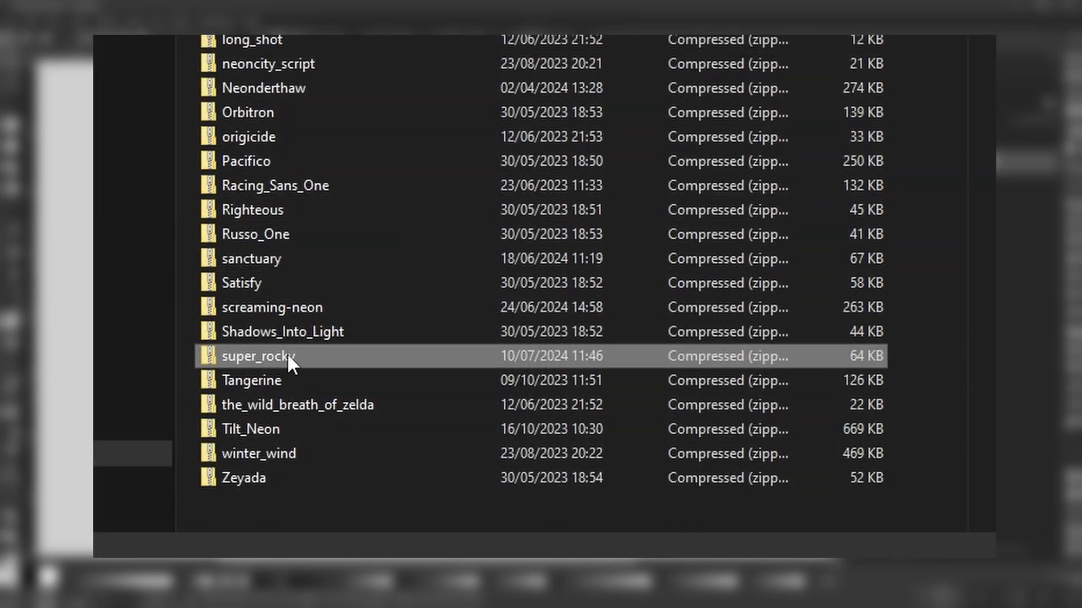
Install the Super Rocky TrueType font from the super_rocky.zip archive
double_click(289, 355)
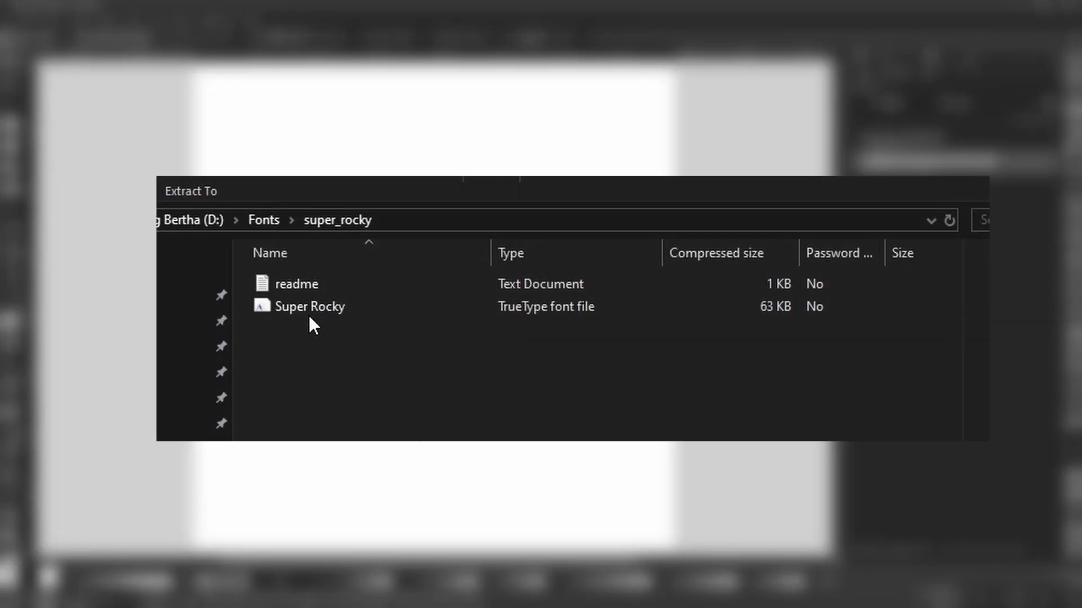
double_click(309, 304)
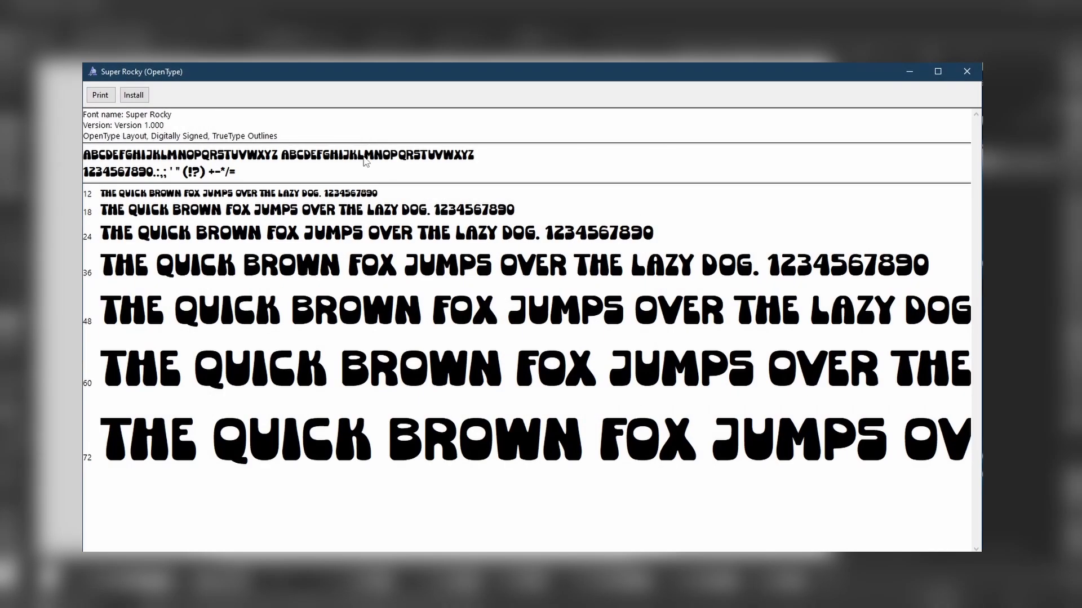
left_click(135, 95)
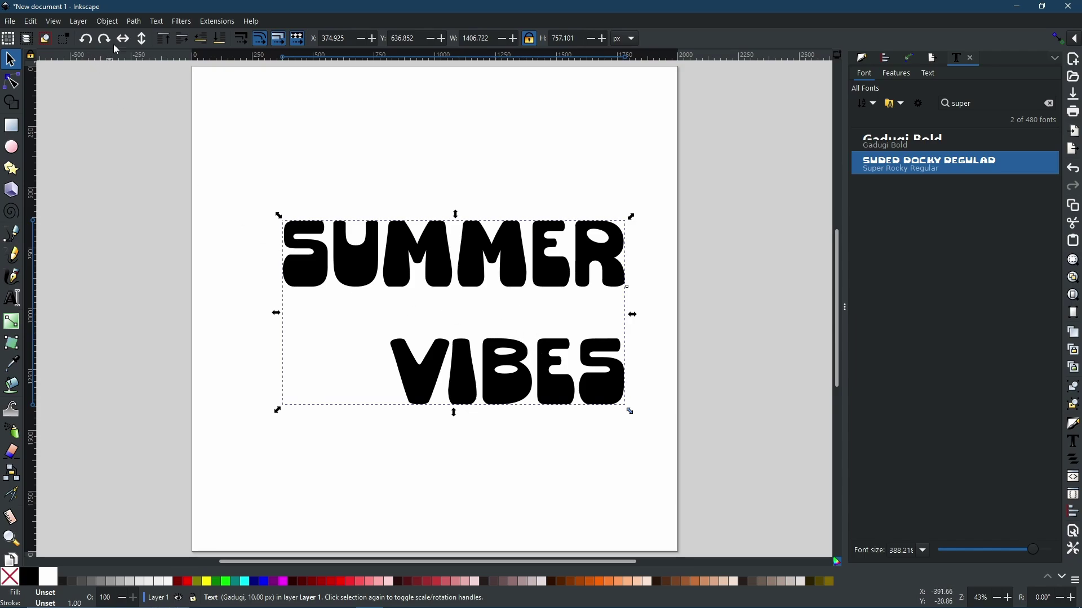
Convert the Summer Vibes text into a group of two paths with Path > Union
left_click(134, 23)
left_click(167, 88)
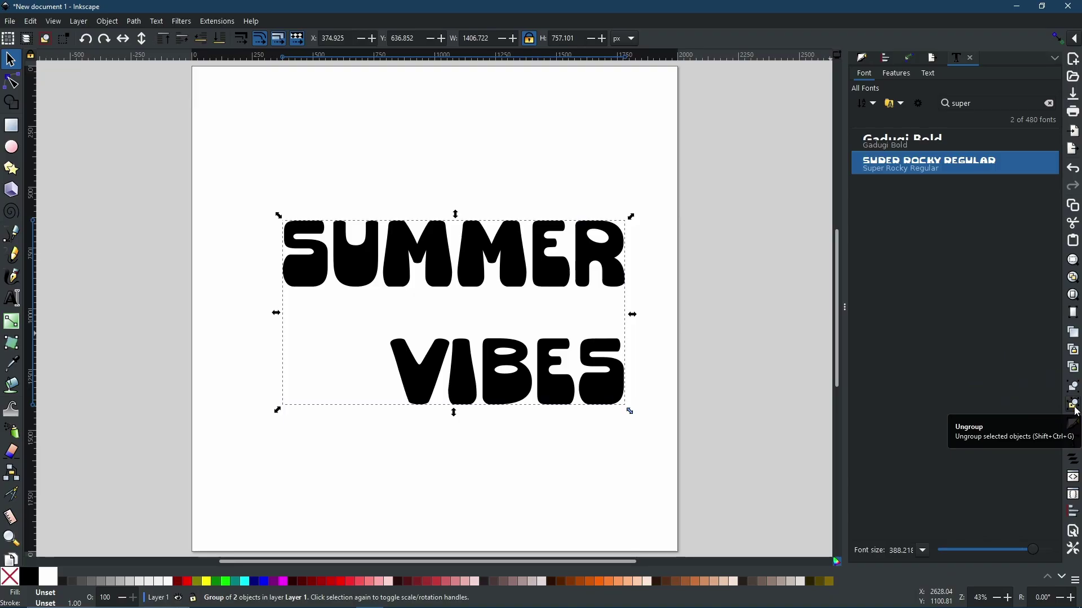
Ungroup, move VIBES up-left under SUMMER, and union both words into one 392-node path
left_click(1075, 406)
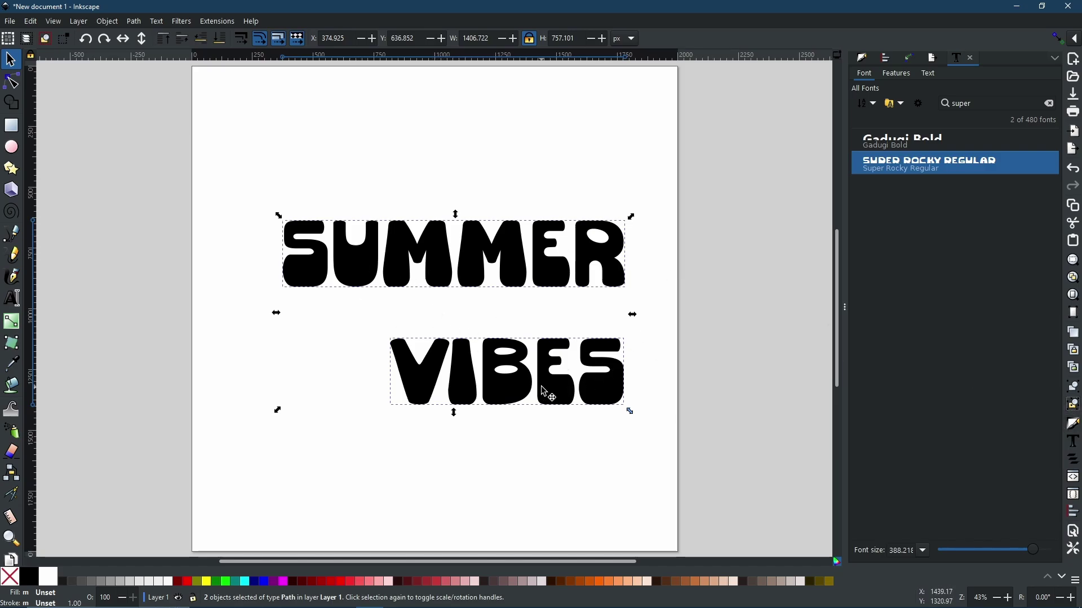
left_click(611, 389)
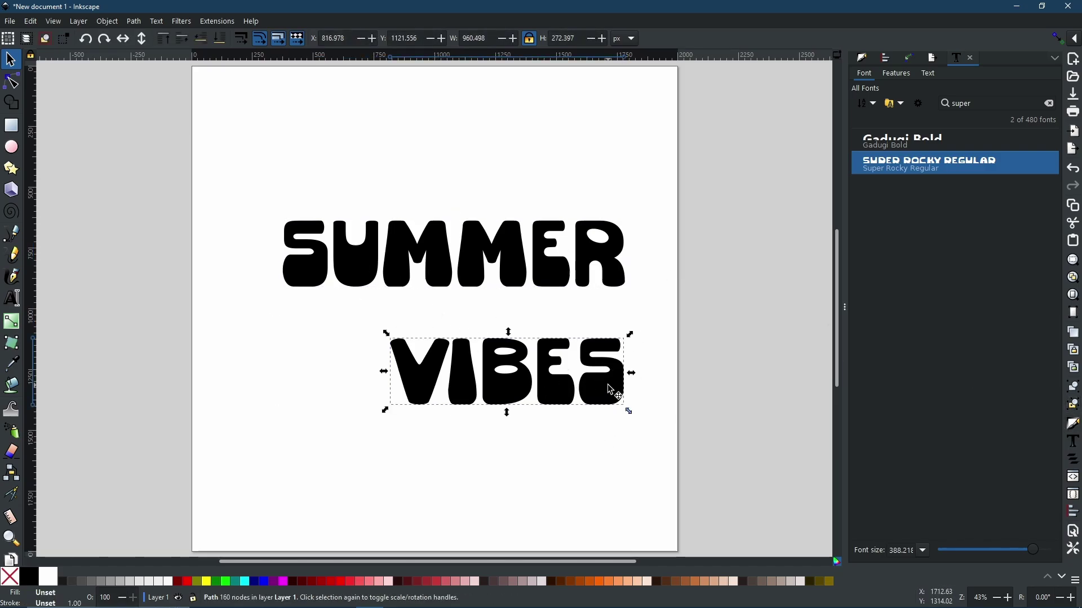
left_click_drag(611, 401, 581, 351)
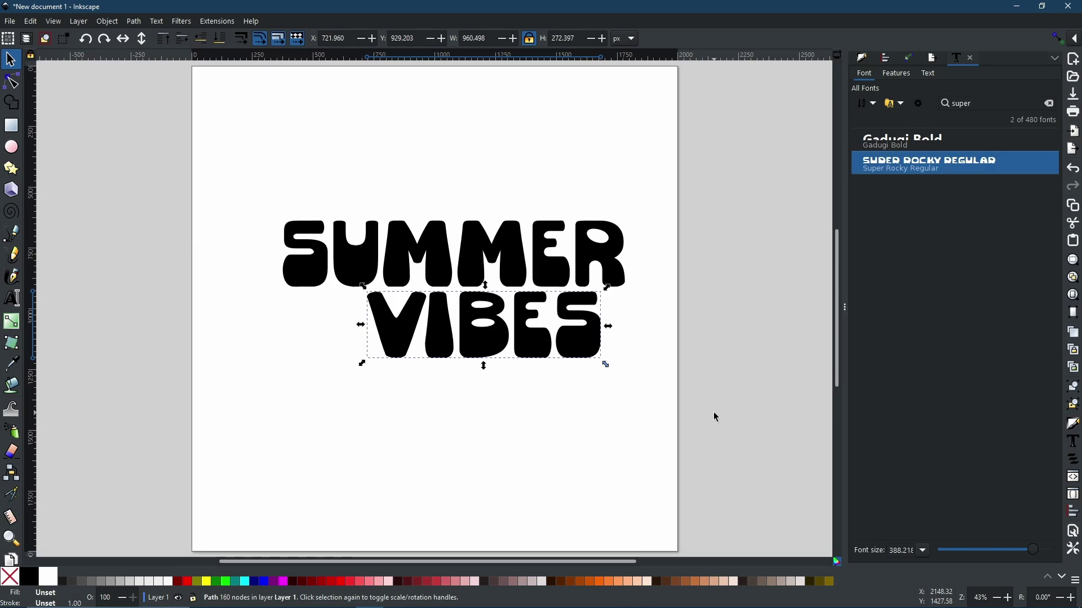
left_click(529, 279, "shift")
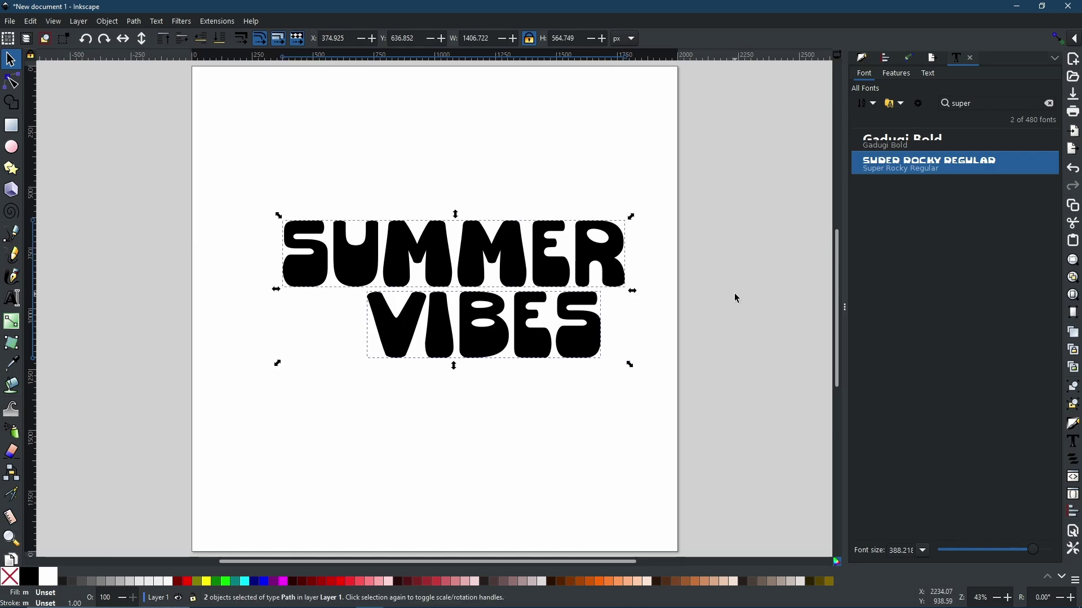
left_click(134, 21)
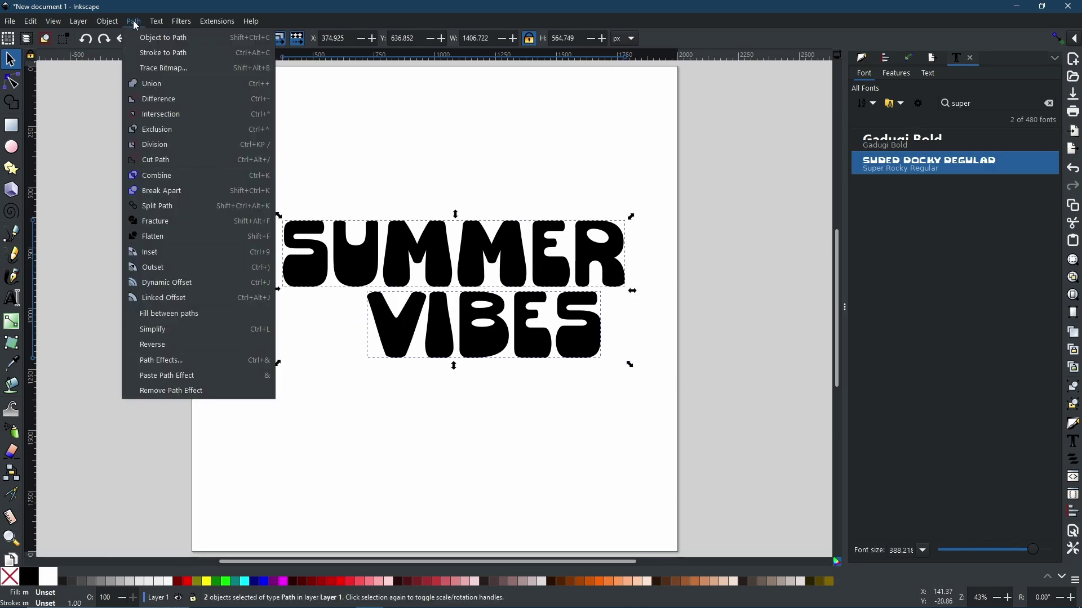
left_click(151, 81)
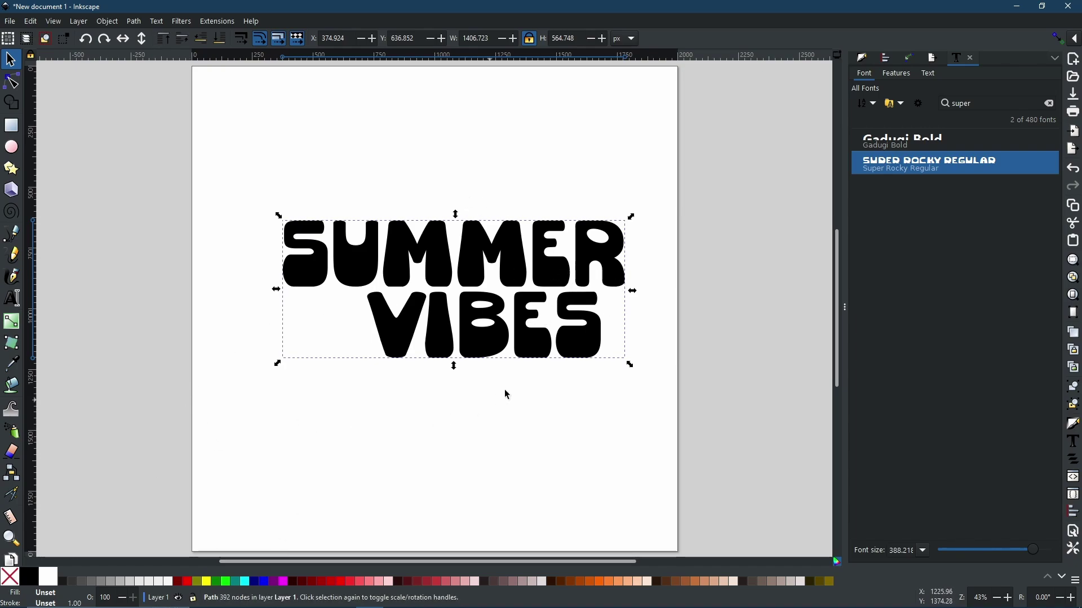
Fill the merged lettering blue and duplicate it
left_click(262, 585)
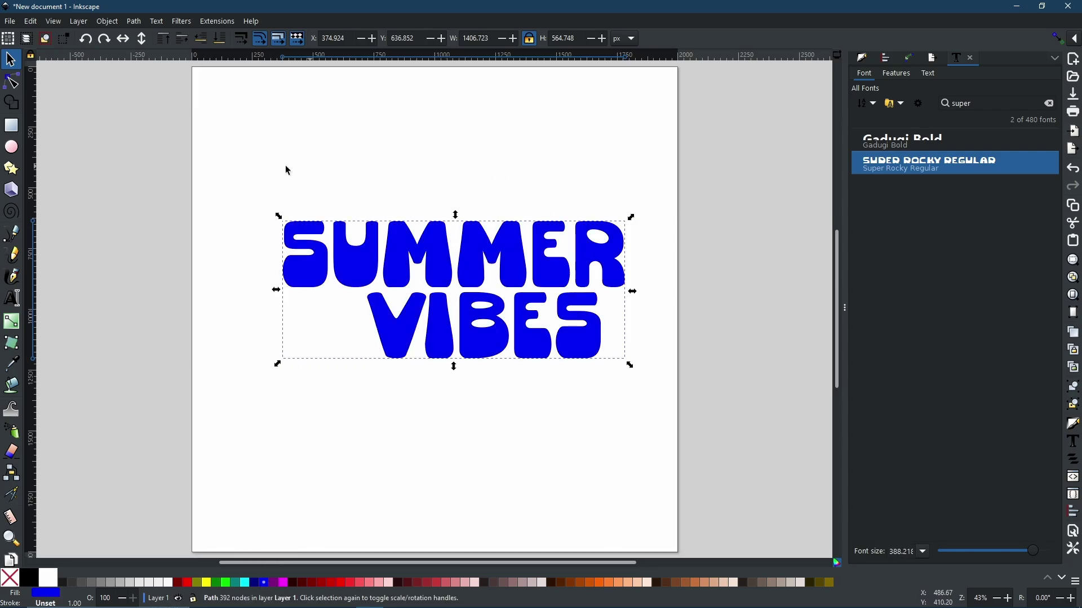
right_click(406, 242)
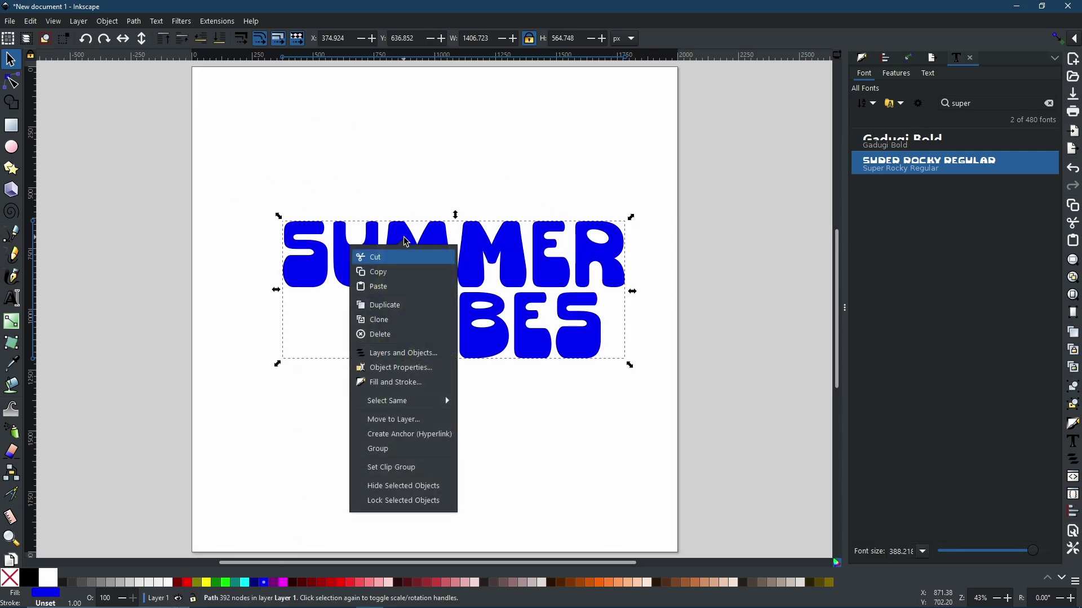
left_click(381, 306)
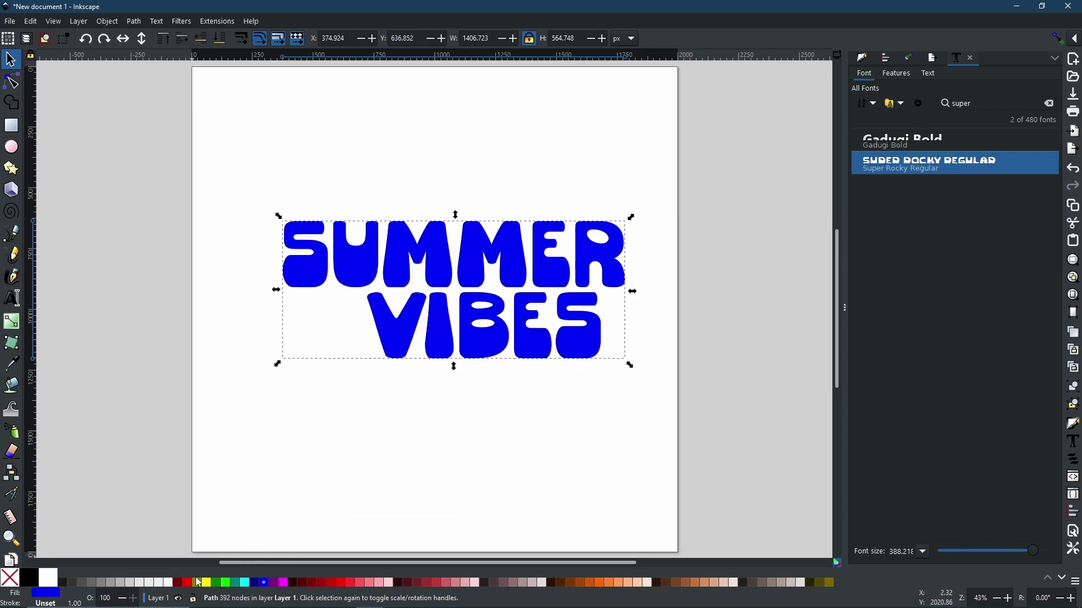
Colour the duplicate teal (008080ff) and lower its opacity to 54.4%
left_click(246, 583)
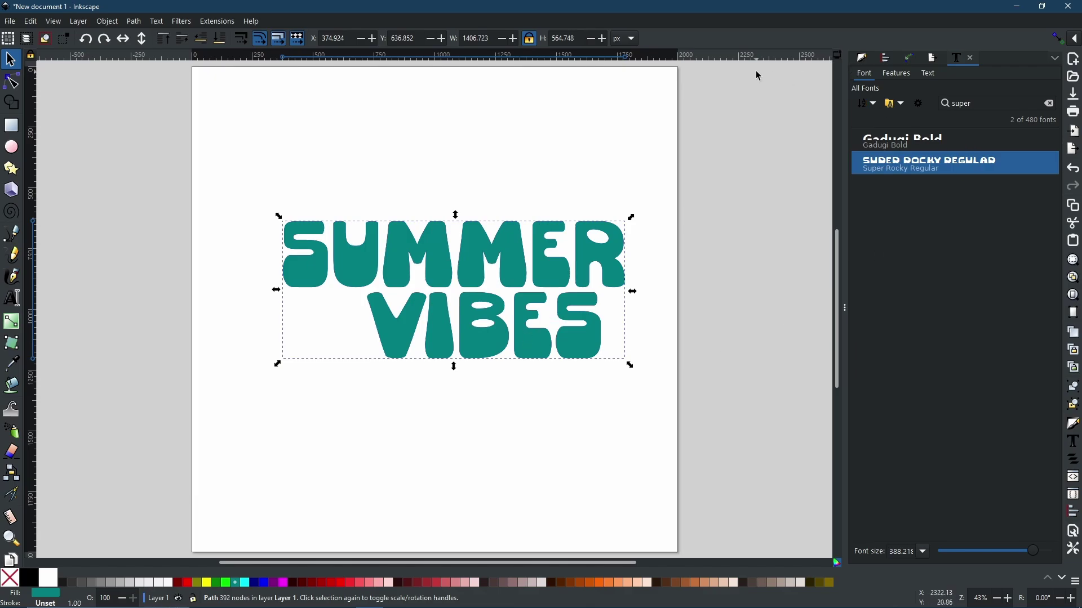
left_click(862, 59)
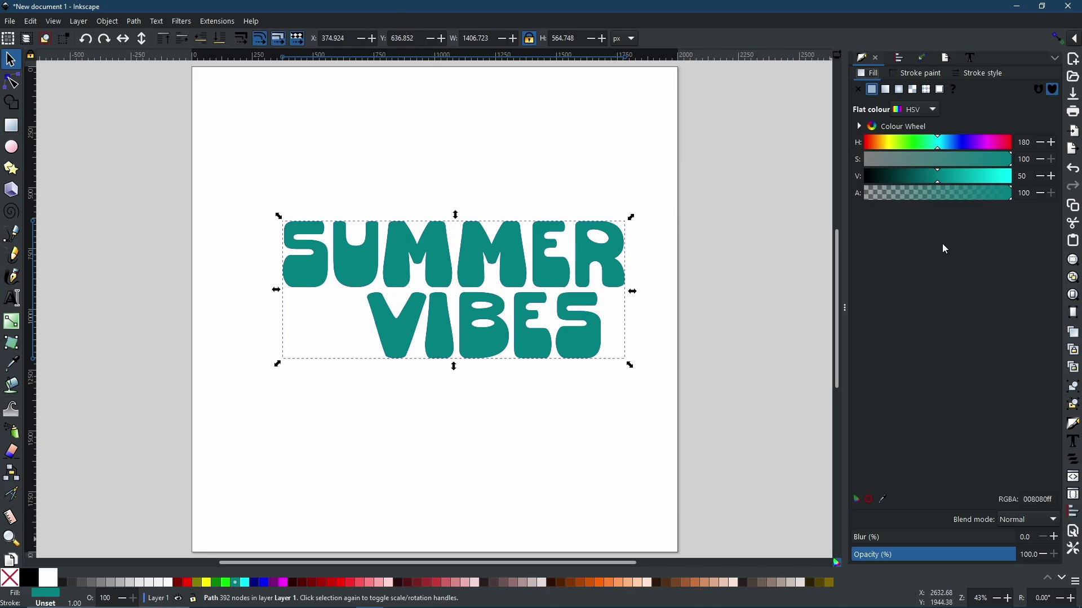
left_click(941, 557)
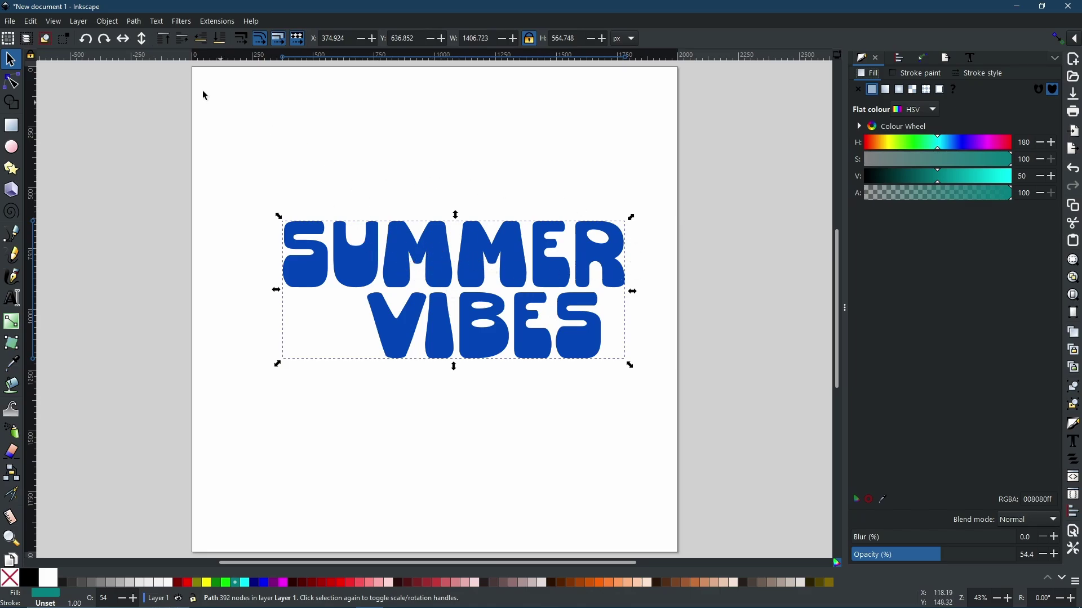
Apply a Dynamic Offset to the teal copy to widen it into an outline
left_click(134, 22)
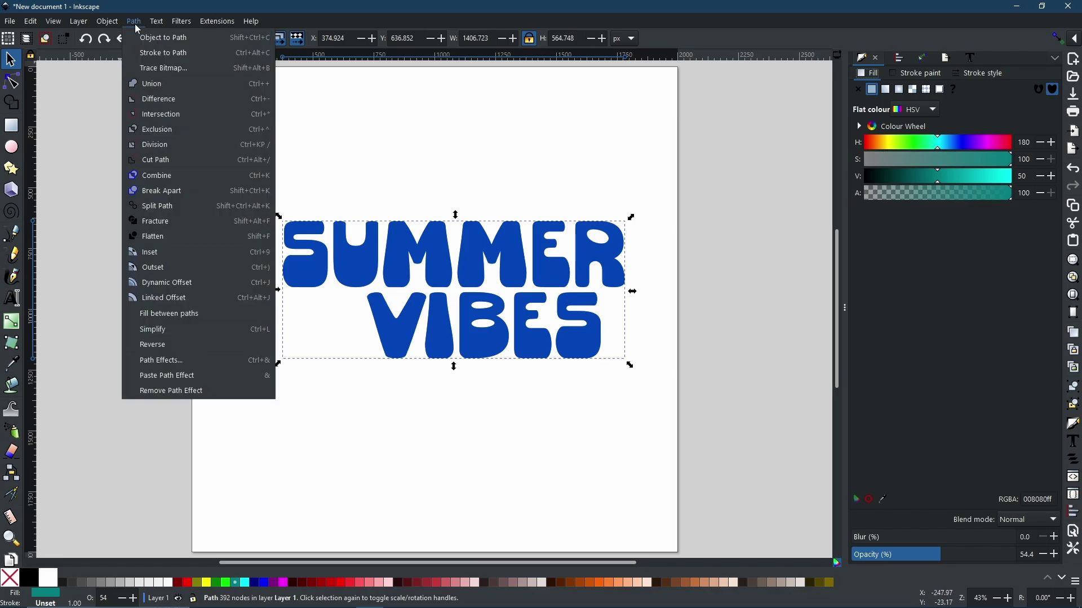
left_click(188, 283)
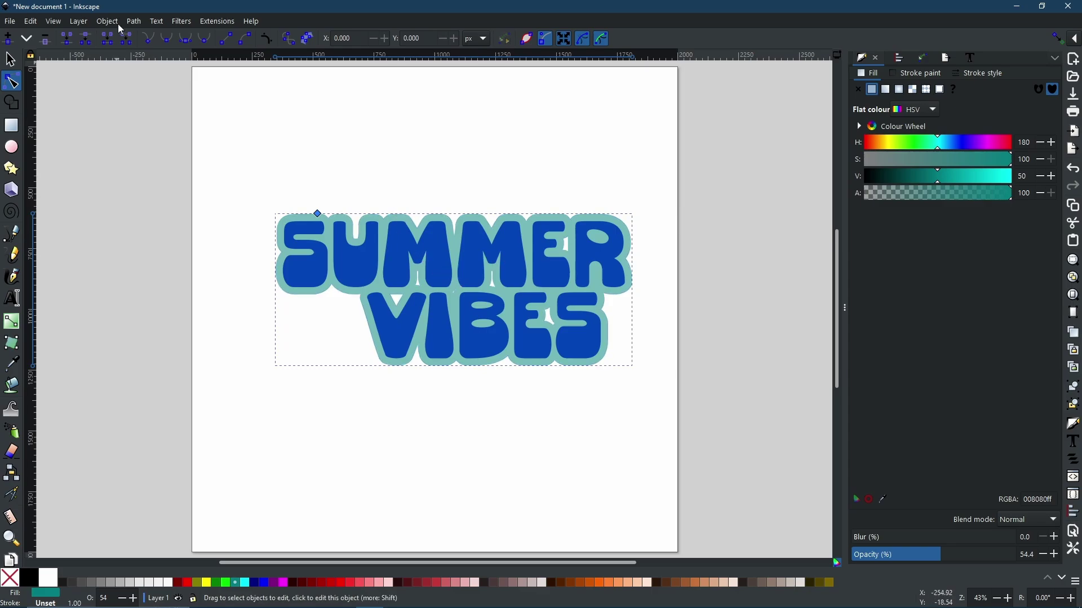
Convert the offset outline to a path and delete the stray node cluster between the M letters
left_click(135, 21)
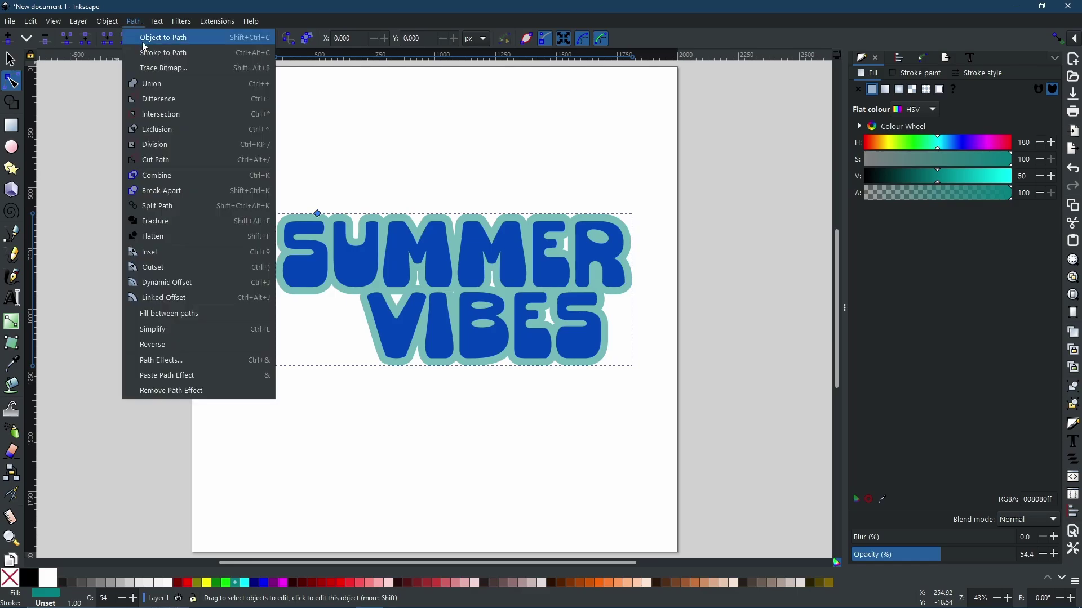
left_click(164, 35)
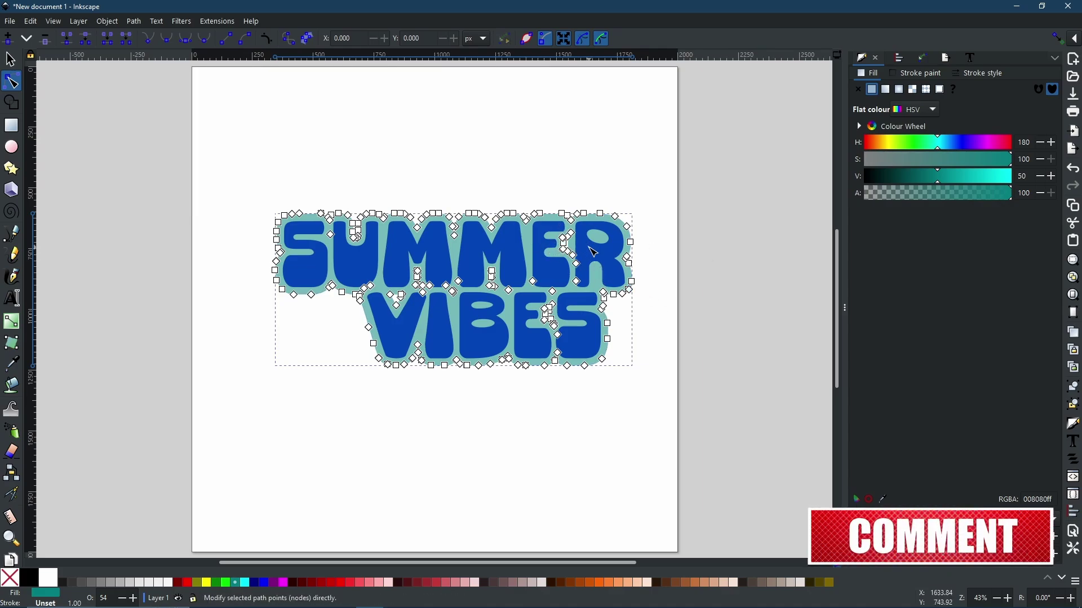
scroll(594, 252, "up", 5)
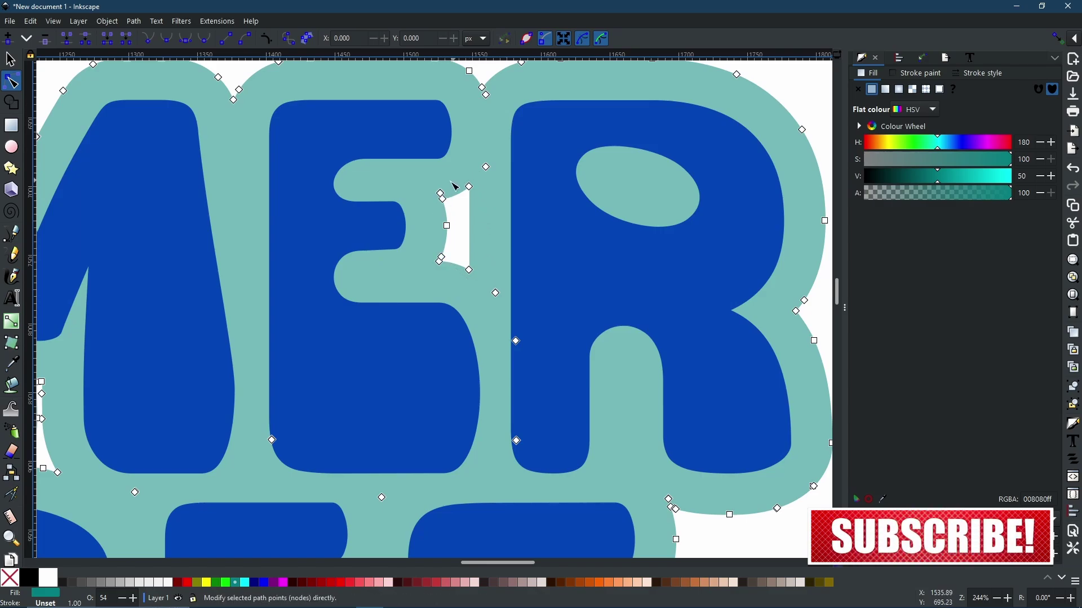
left_click_drag(144, 439, 533, 357)
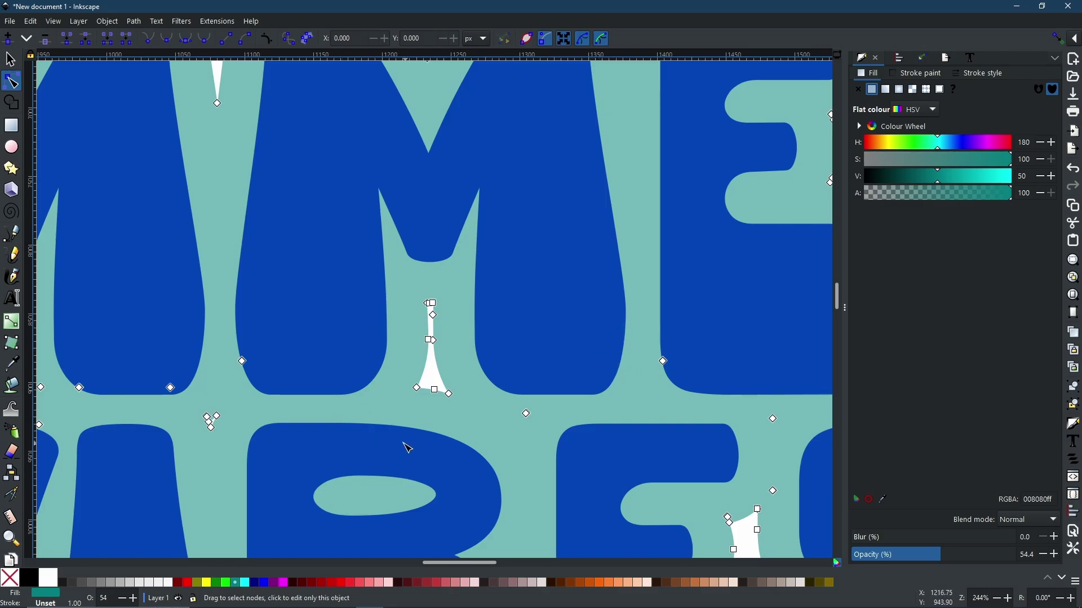
left_click_drag(194, 402, 233, 454)
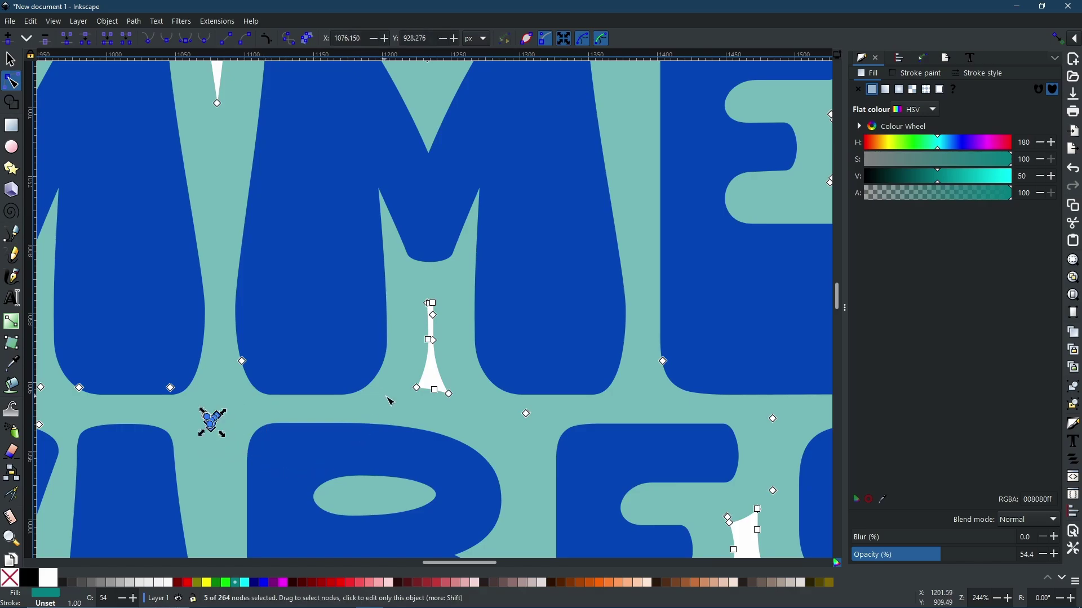
key("Delete")
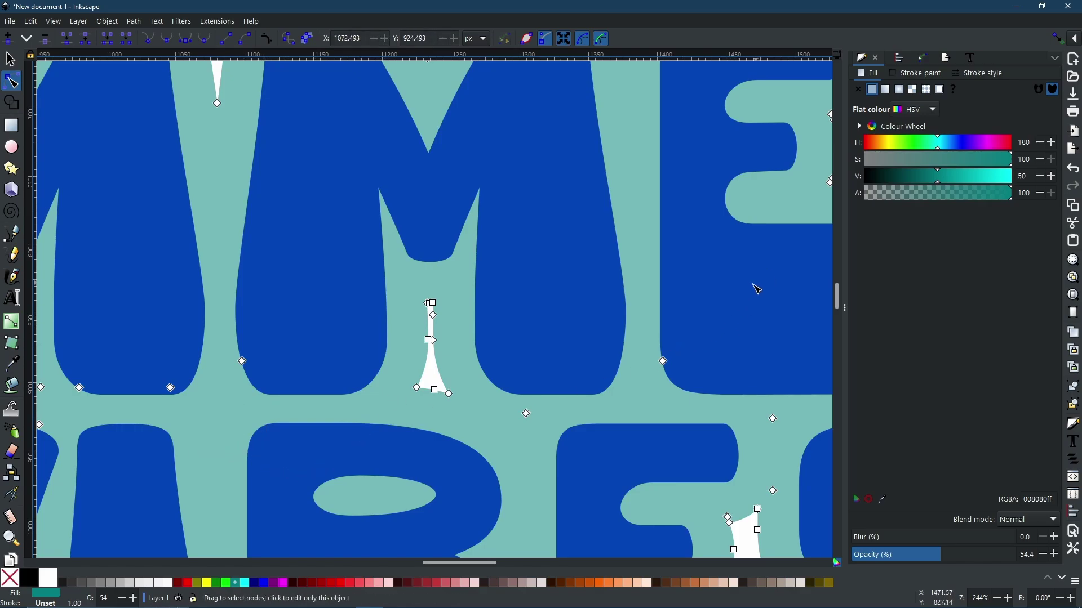
Raise the teal outline's opacity to 100%
scroll(767, 325, "down", 4)
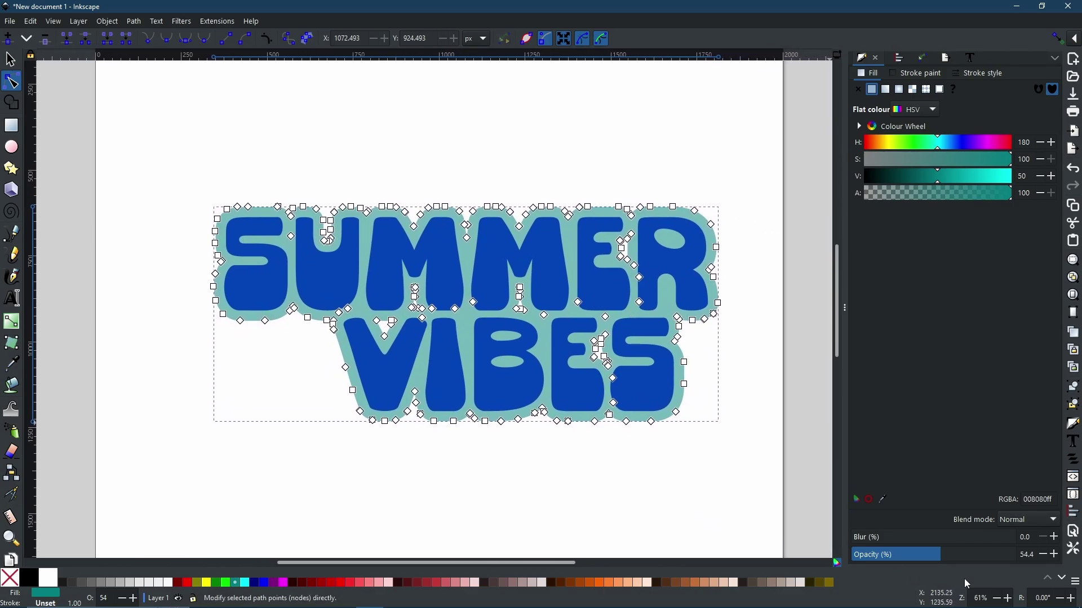
left_click_drag(959, 558, 1055, 556)
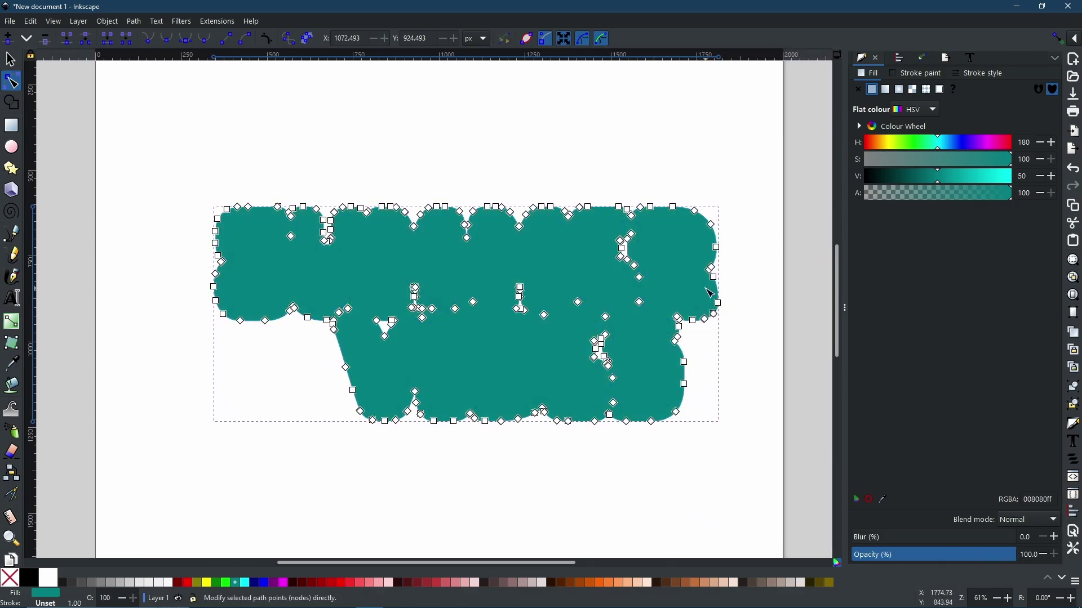
left_click(10, 60)
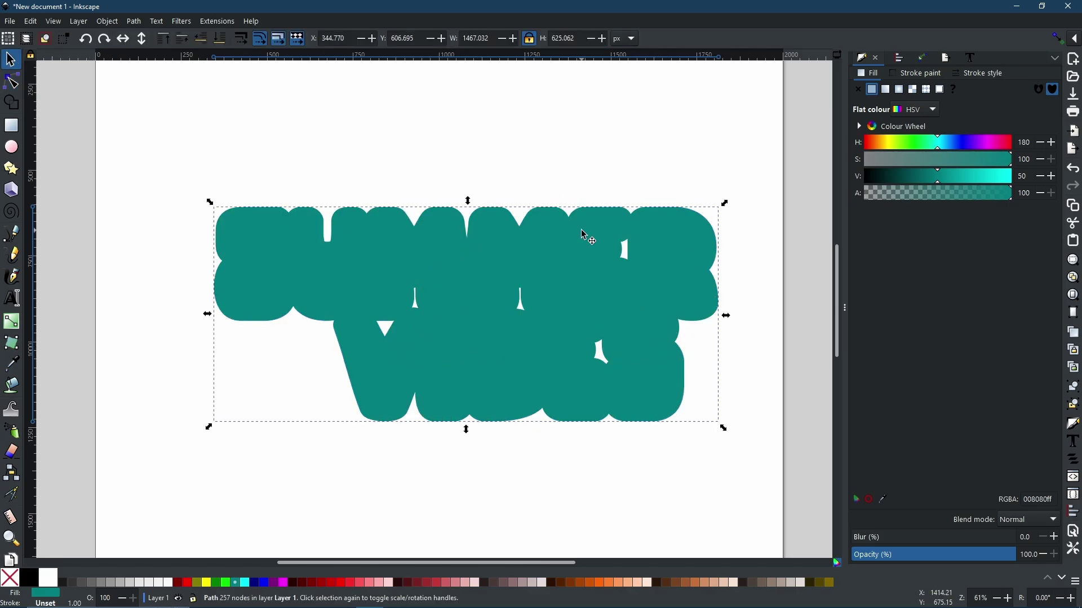
Break the teal outline apart and union its 31 pieces into one 162-node shape
left_click(134, 22)
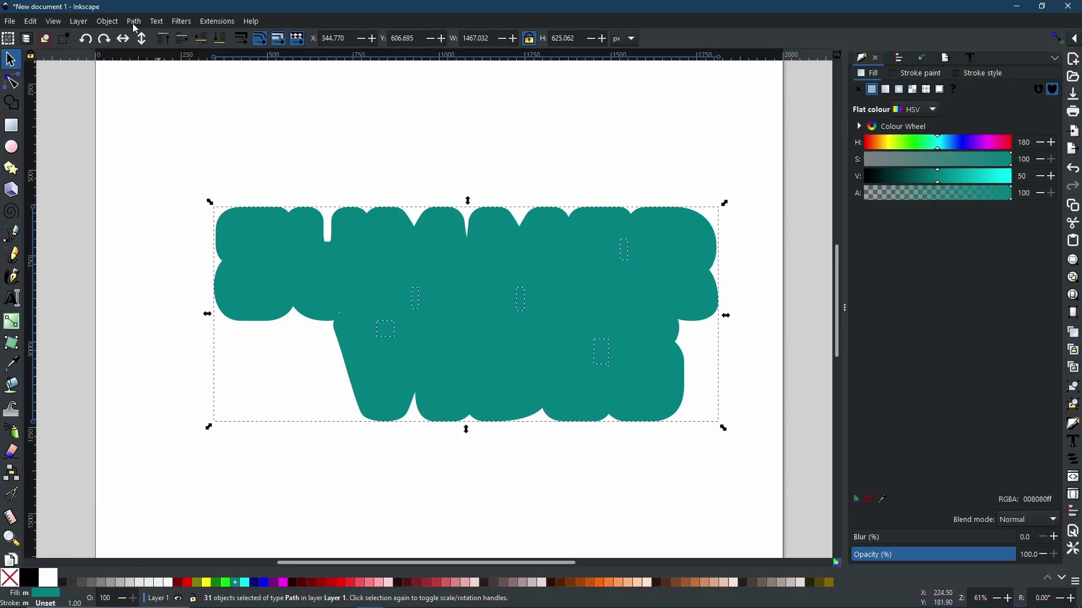
left_click(133, 22)
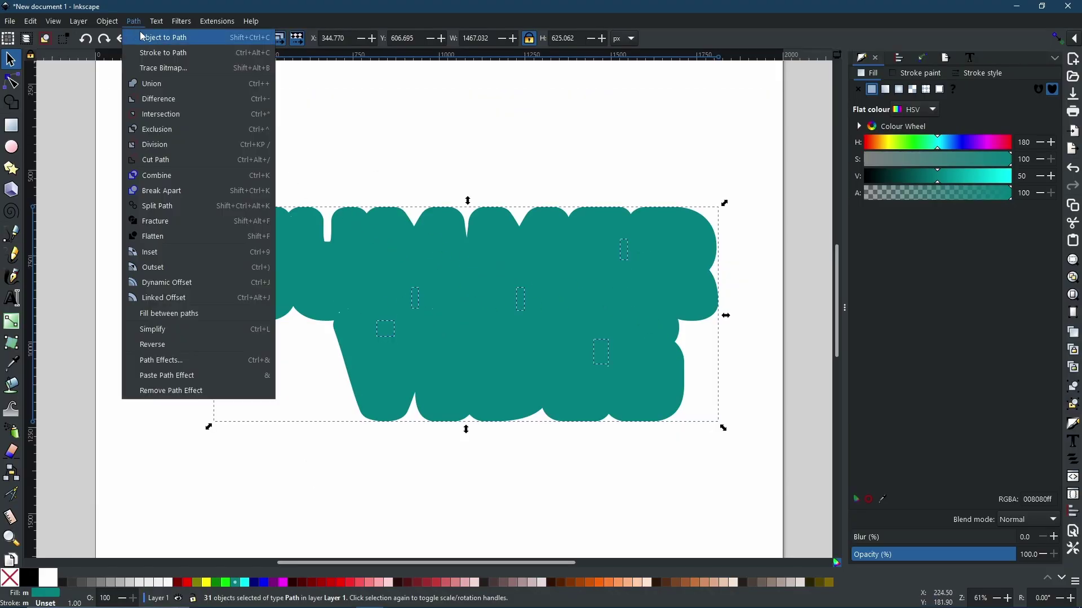
left_click(155, 86)
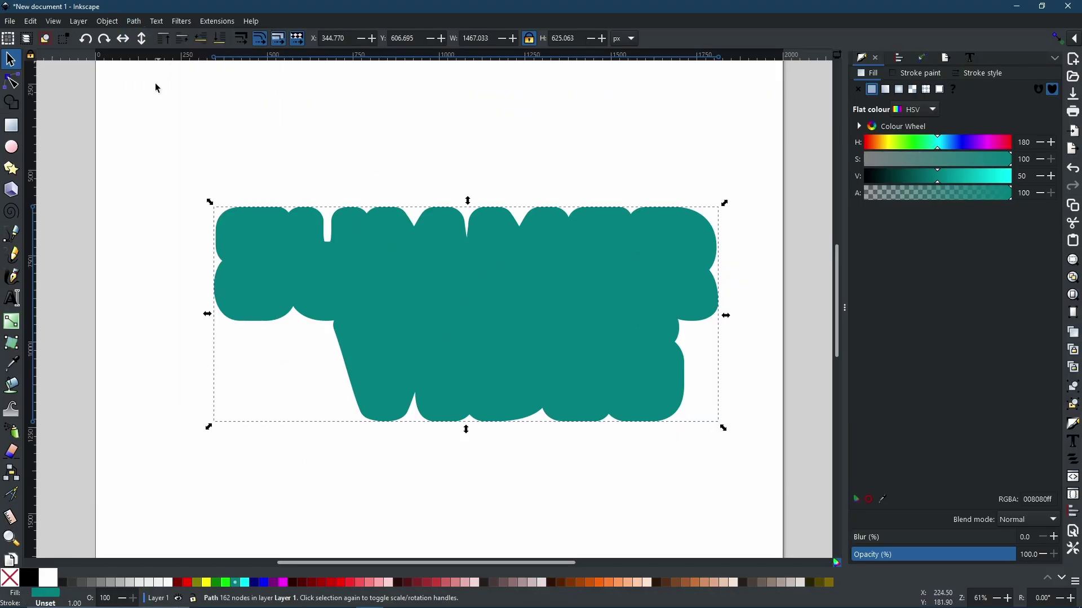
Lower the merged teal shape to the bottom, behind the blue lettering
left_click_drag(568, 319, 597, 338)
key("Escape")
left_click(224, 42)
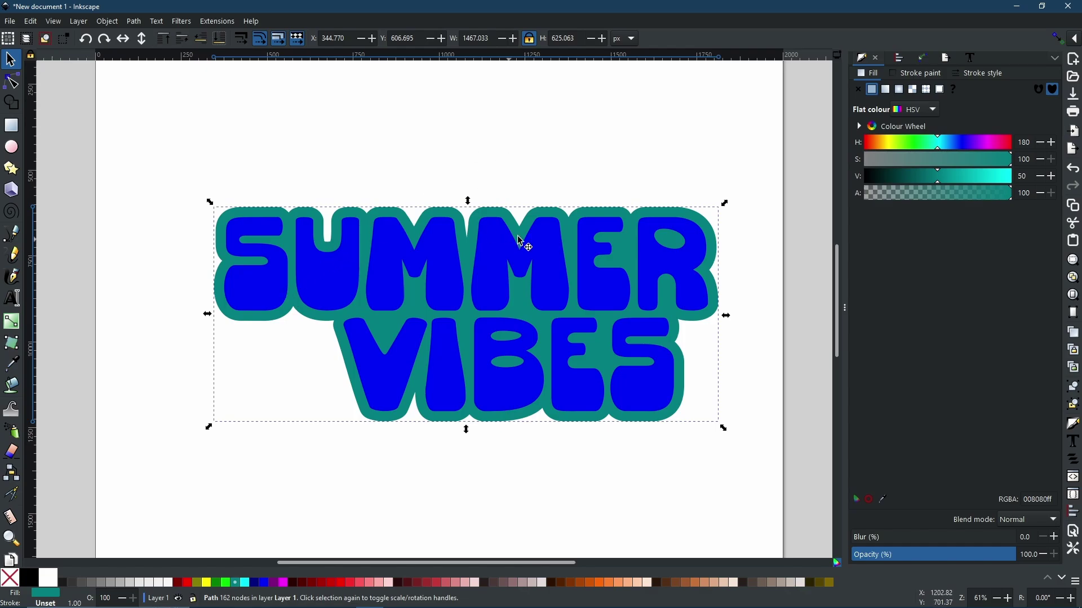
Duplicate the teal outline and colour the copy bright green (00ff00ff)
right_click(550, 216)
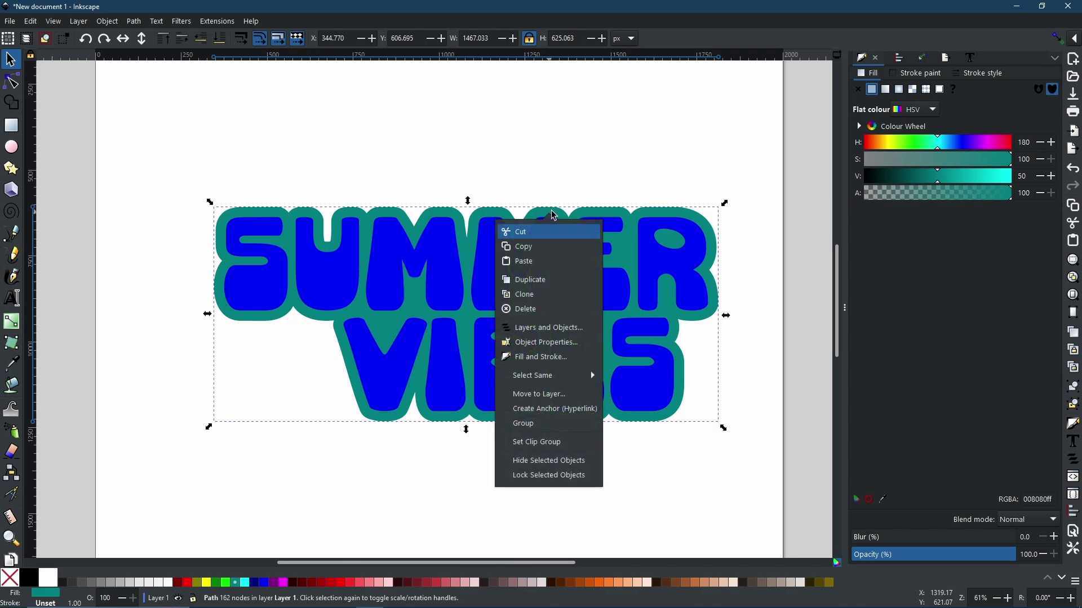
left_click(537, 282)
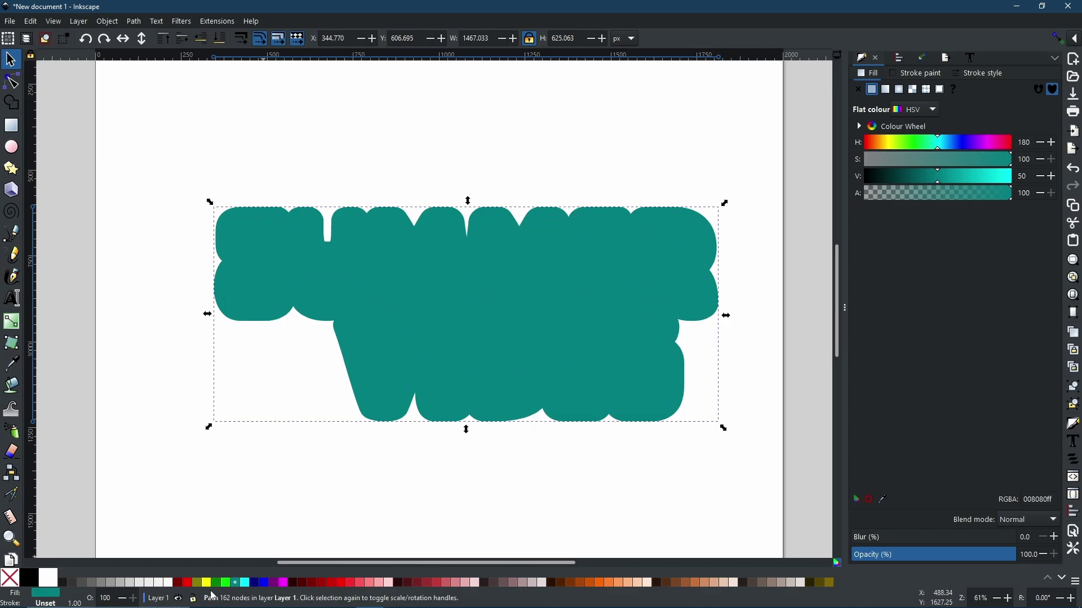
left_click(226, 584)
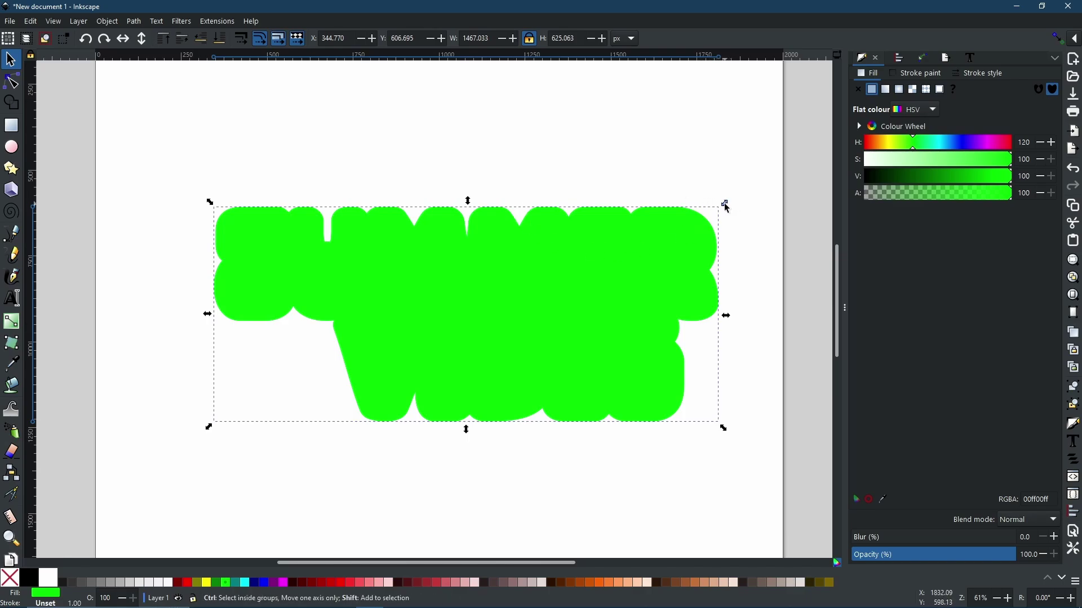
Shrink the green copy slightly, shift it down-left and stretch it taller, keeping full opacity
left_click_drag(725, 204, 705, 217)
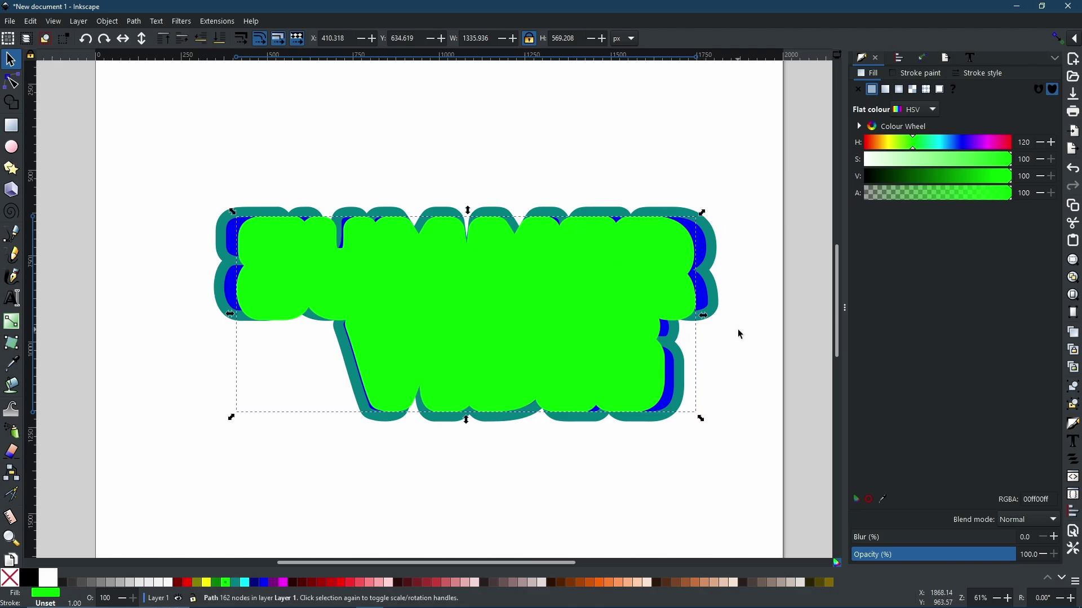
left_click_drag(637, 295, 592, 298)
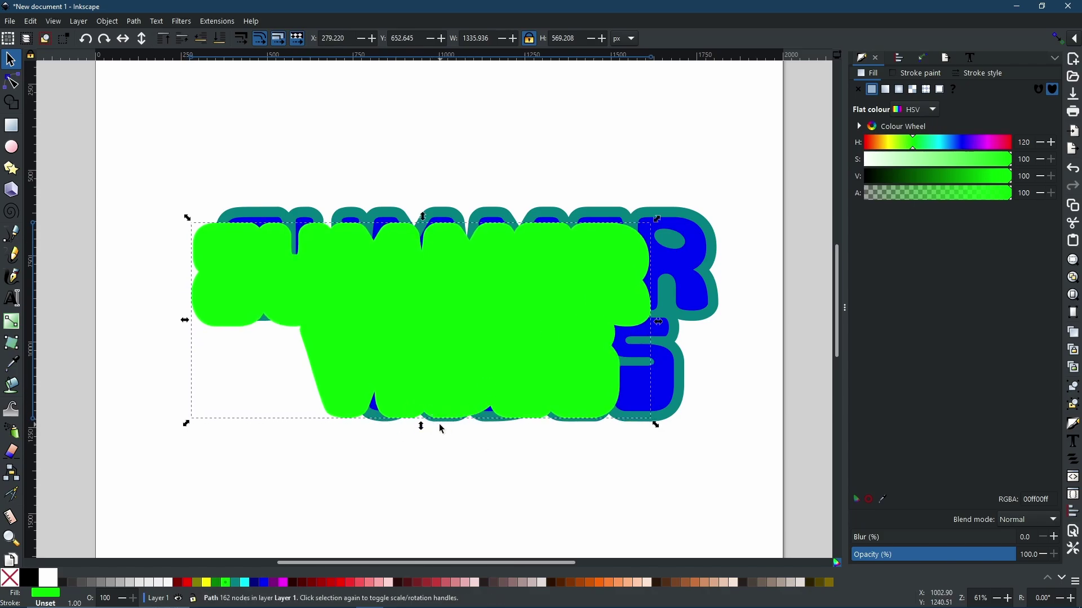
left_click_drag(423, 431, 425, 444)
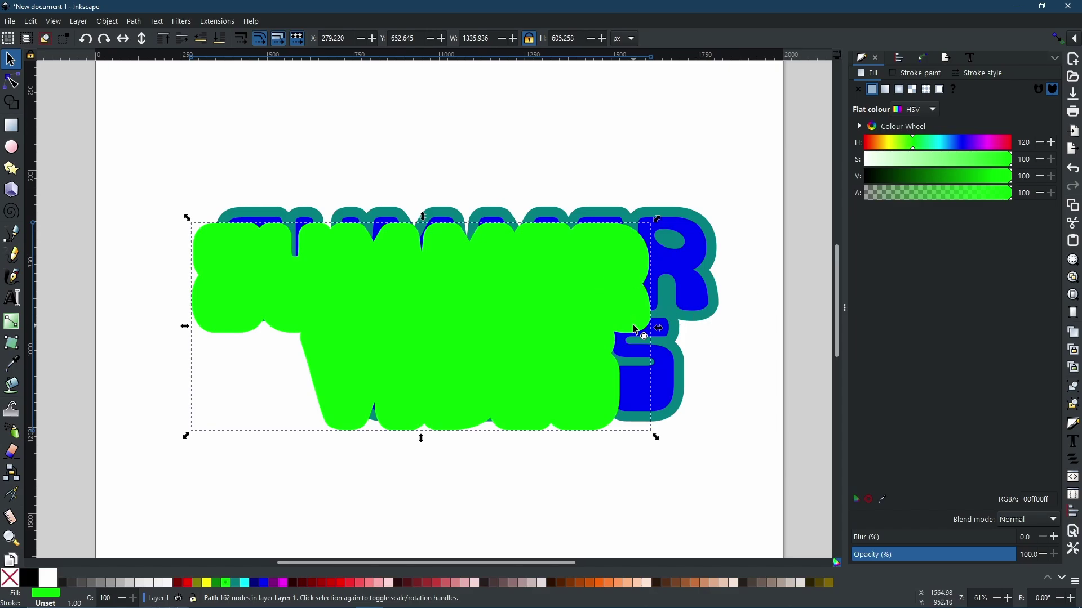
left_click(948, 560)
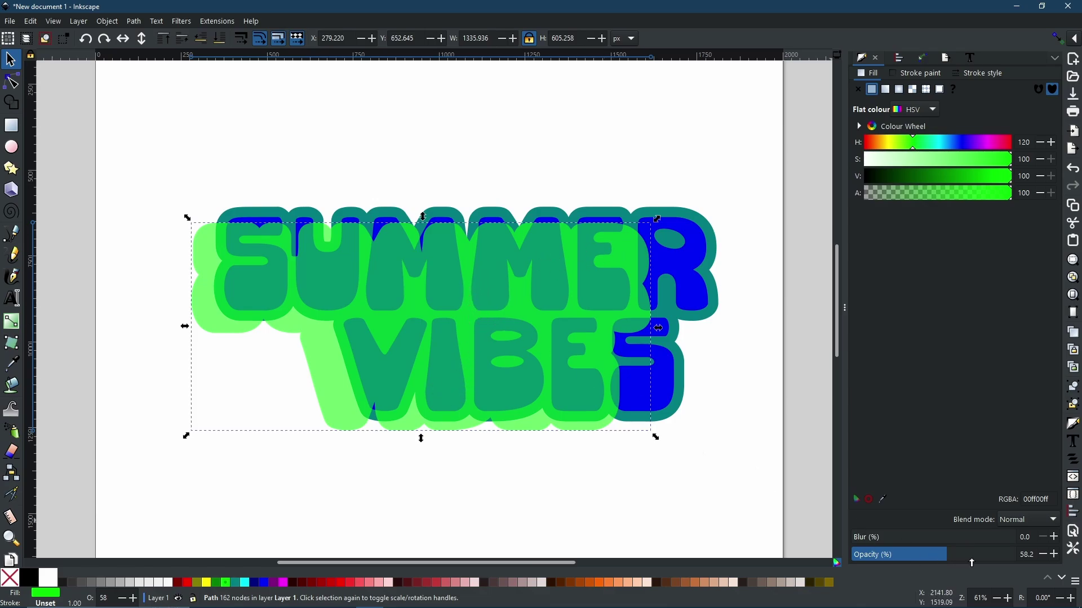
left_click_drag(970, 557, 1017, 555)
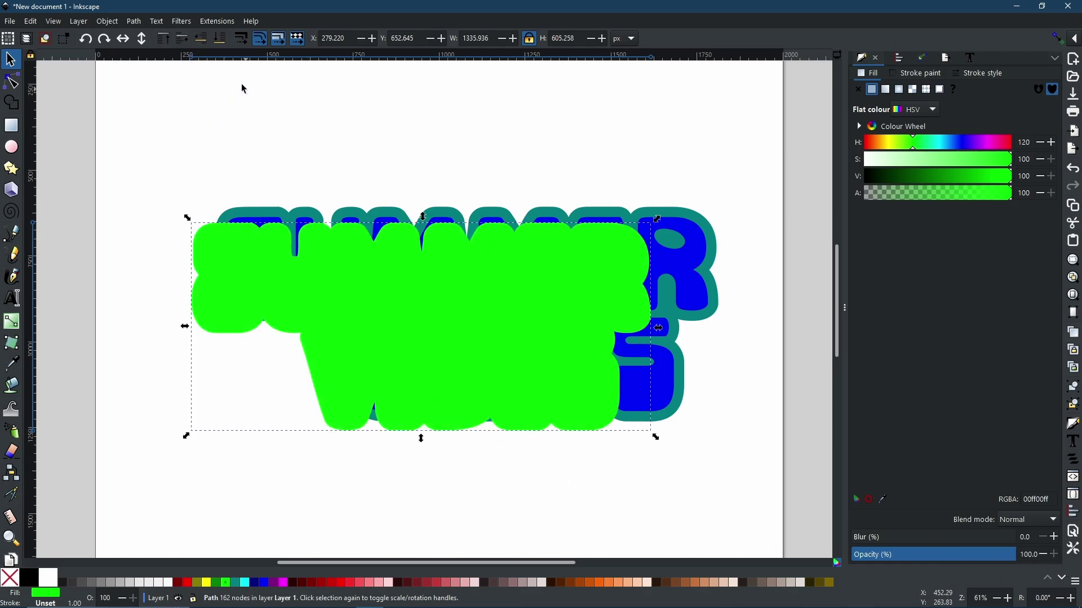
Send the green shadow to the bottom, then select it together with the teal outline
left_click(219, 39)
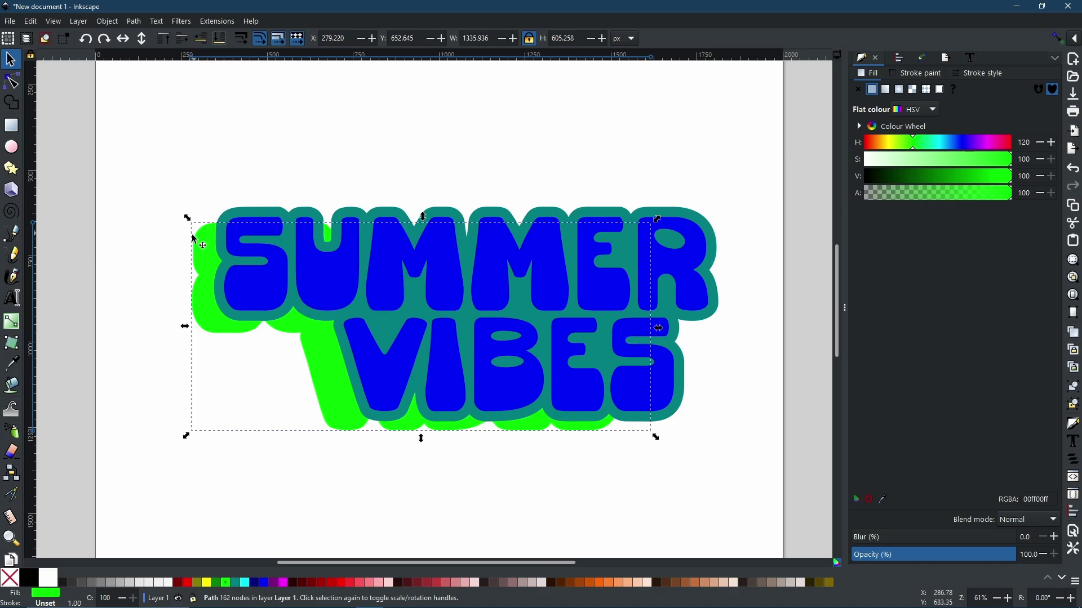
left_click(236, 214)
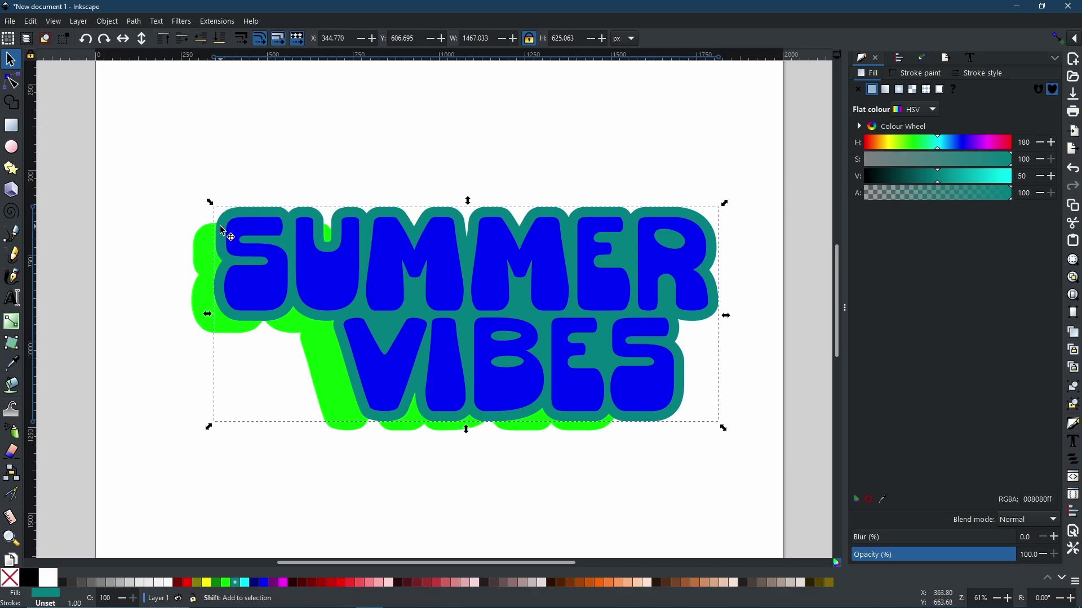
left_click(204, 261, "shift")
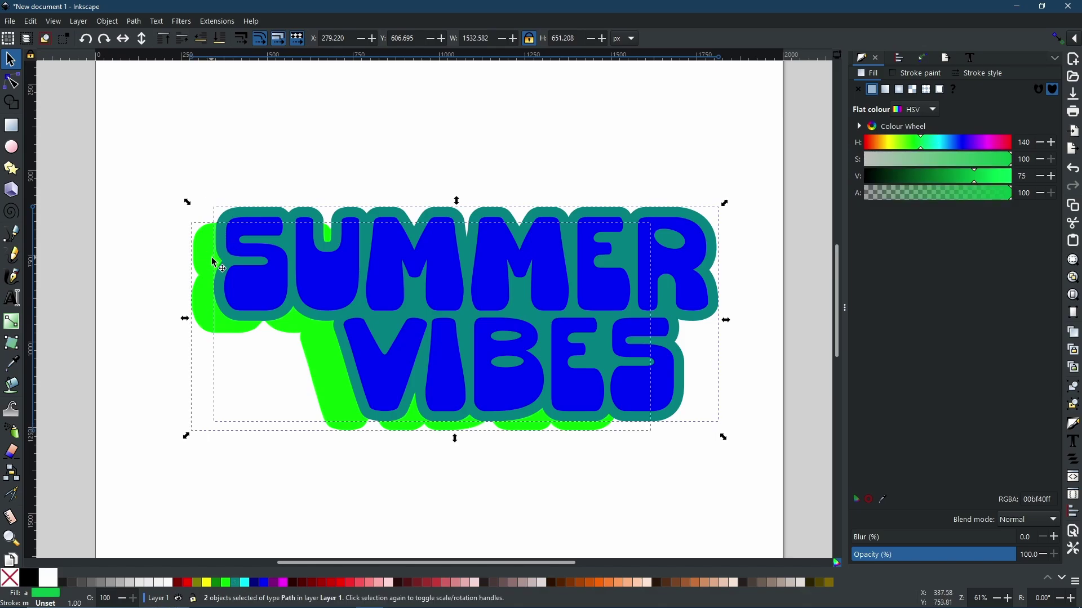
Apply Extrude Between Two Paths from the teal outline to the green shadow, using live preview
left_click(219, 24)
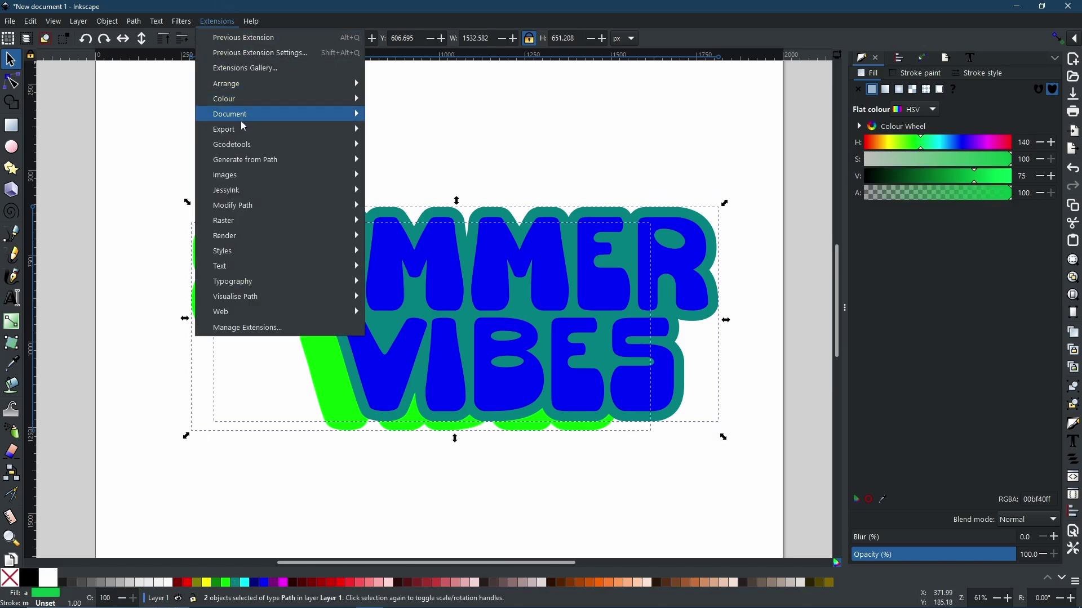
mouse_move(240, 164)
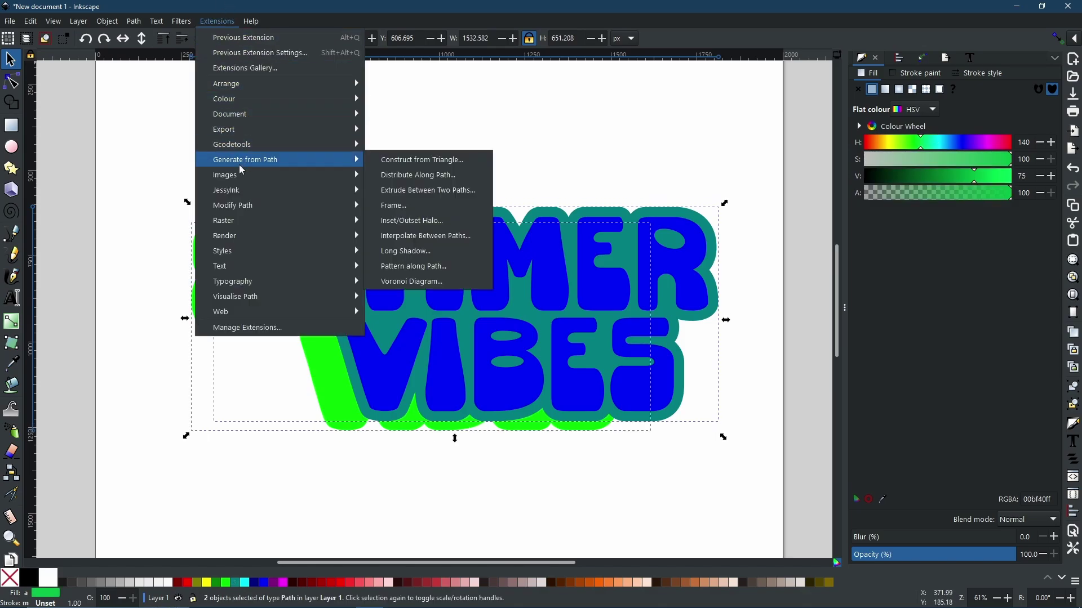
left_click(410, 191)
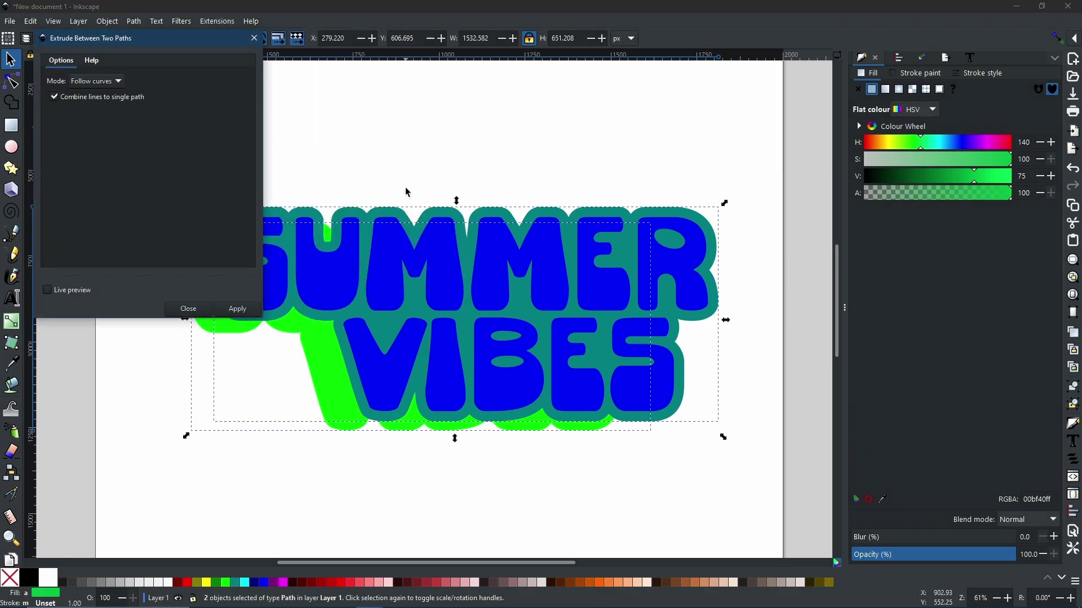
left_click_drag(194, 42, 767, 49)
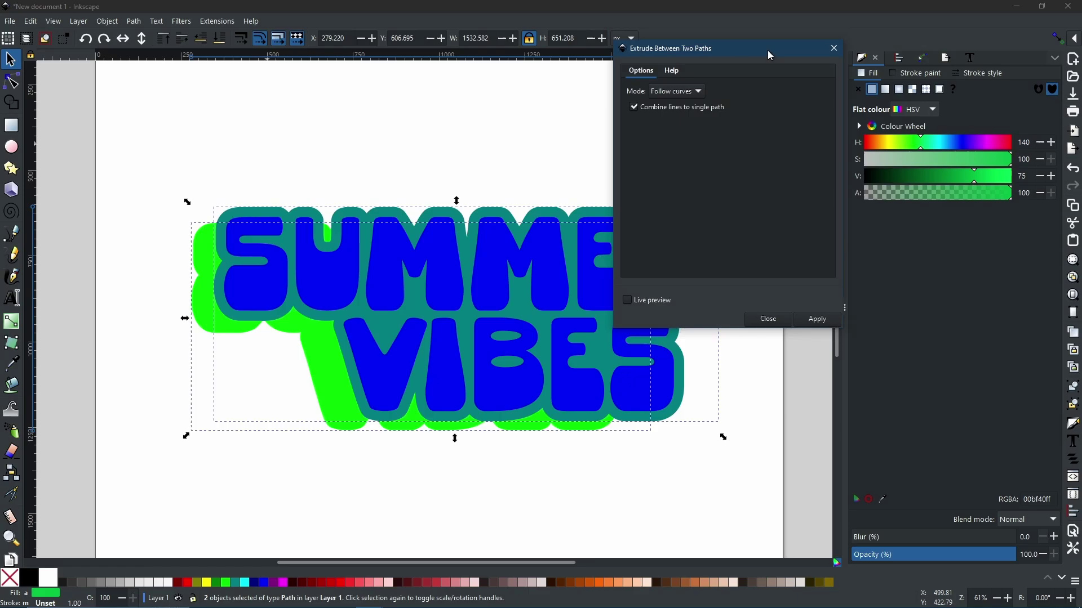
left_click(628, 291)
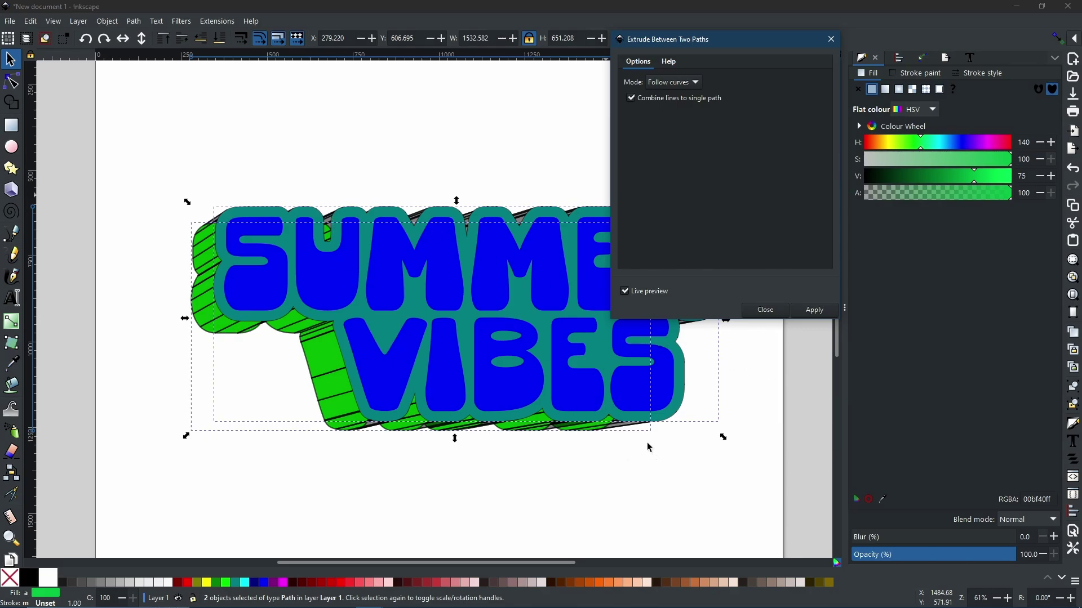
left_click(812, 318)
left_click(770, 313)
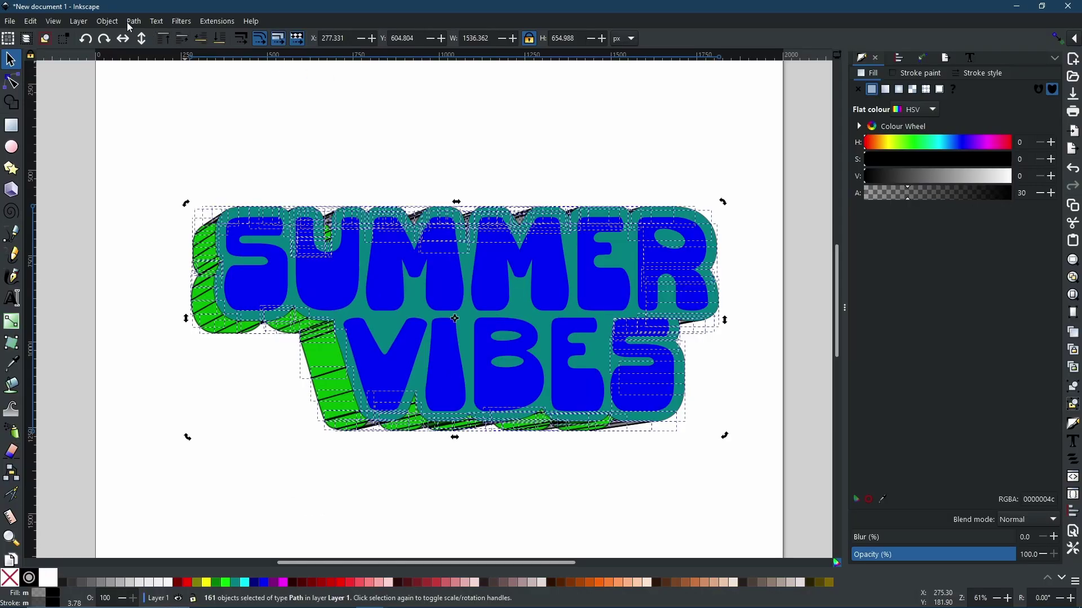
Union the shadow and extrusion strips into one path and raise its fill alpha to fully opaque
left_click(133, 21)
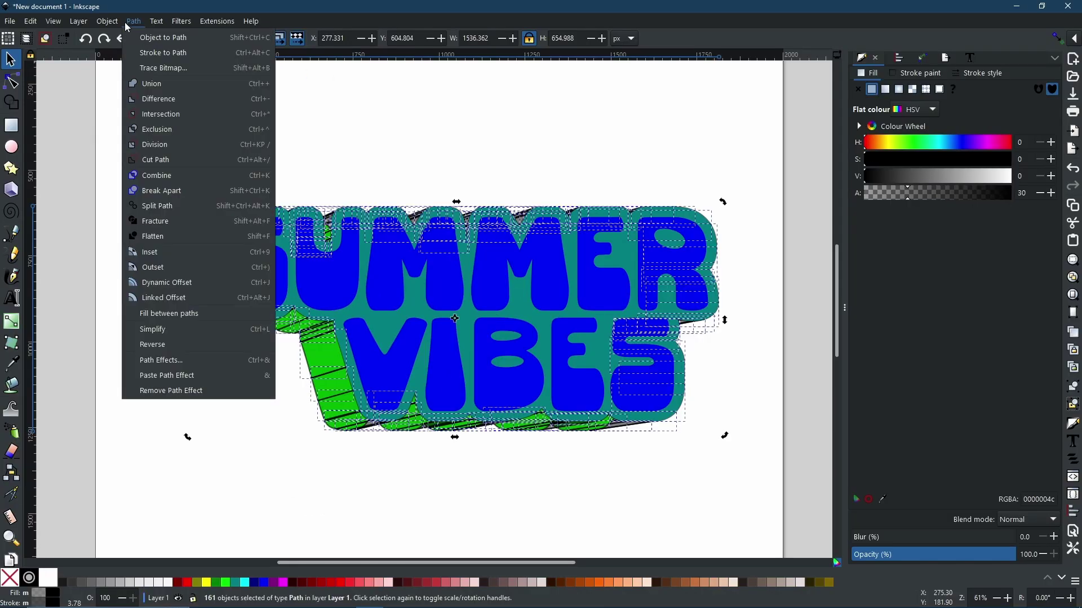
left_click(154, 83)
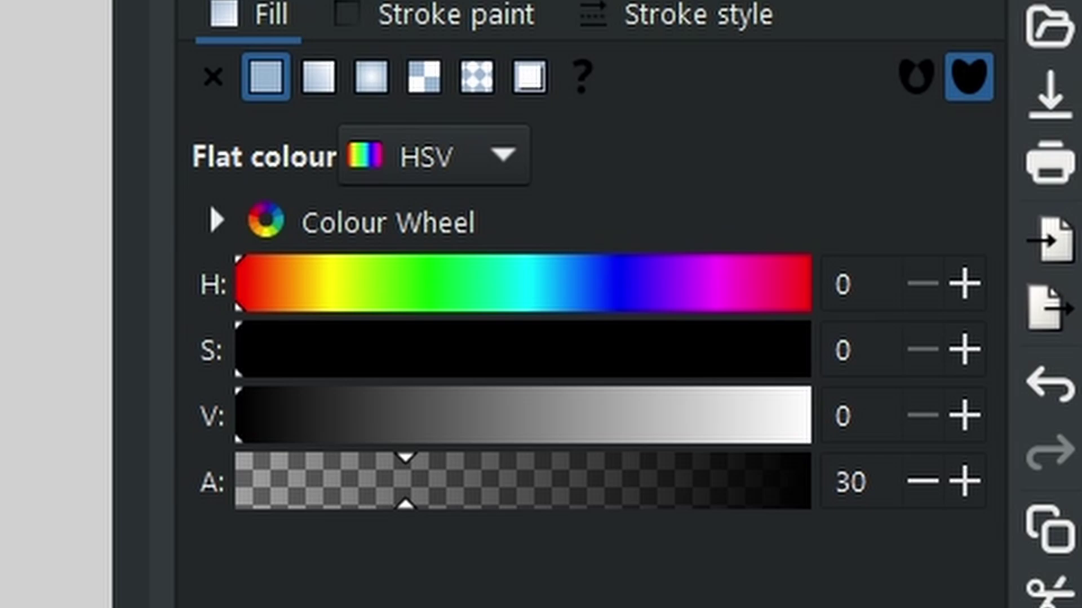
mouse_move(461, 529)
left_mouse_down()
mouse_move(509, 490)
mouse_move(888, 519)
left_mouse_up()
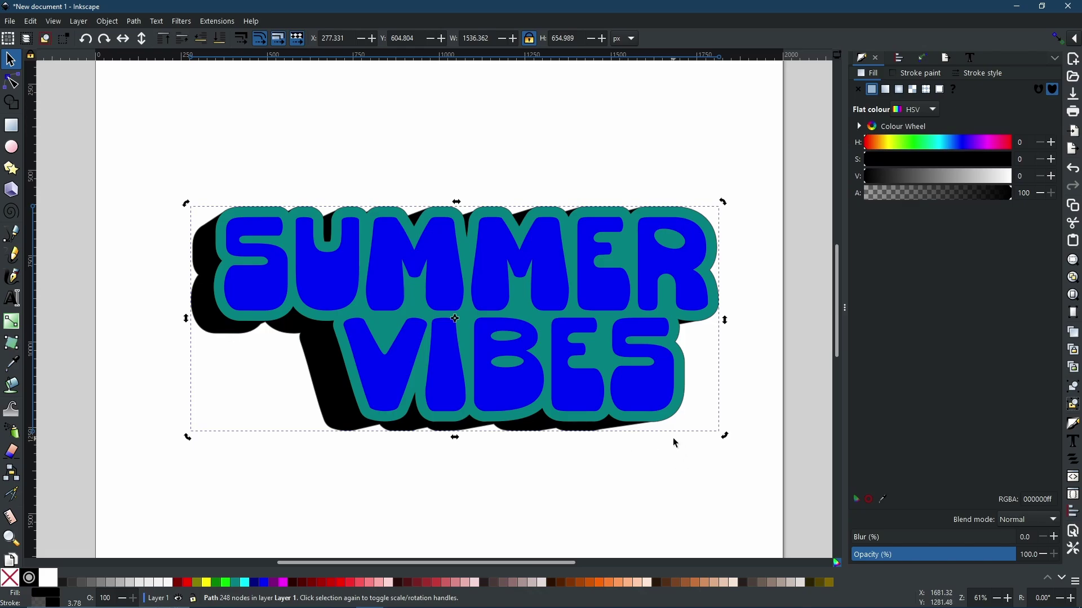
Make the teal outline black with no stroke
left_click(638, 424)
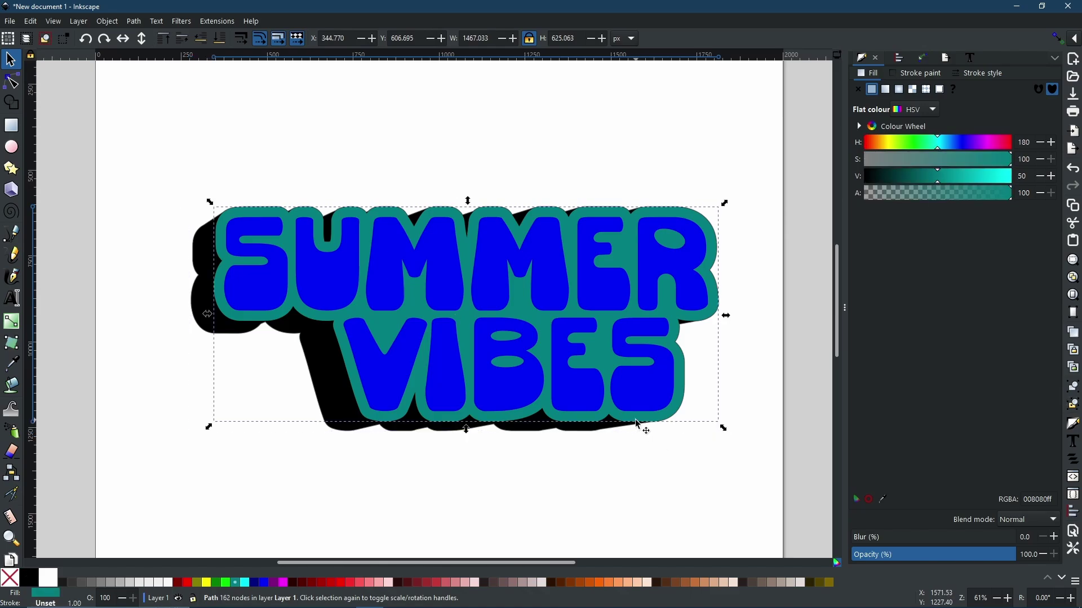
left_click_drag(940, 186, 855, 180)
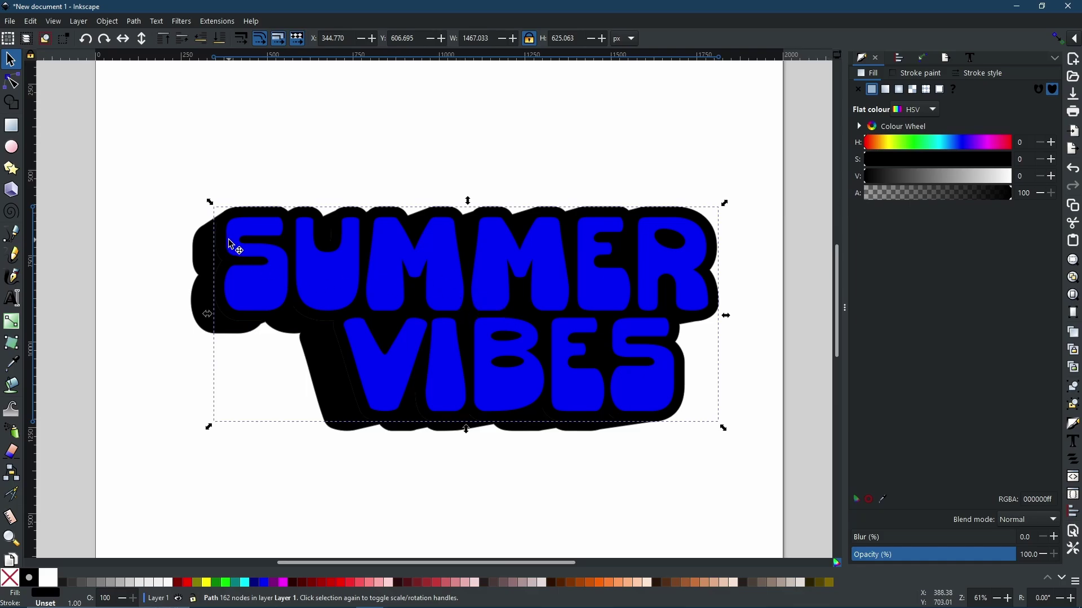
left_click(905, 75)
left_click(859, 90)
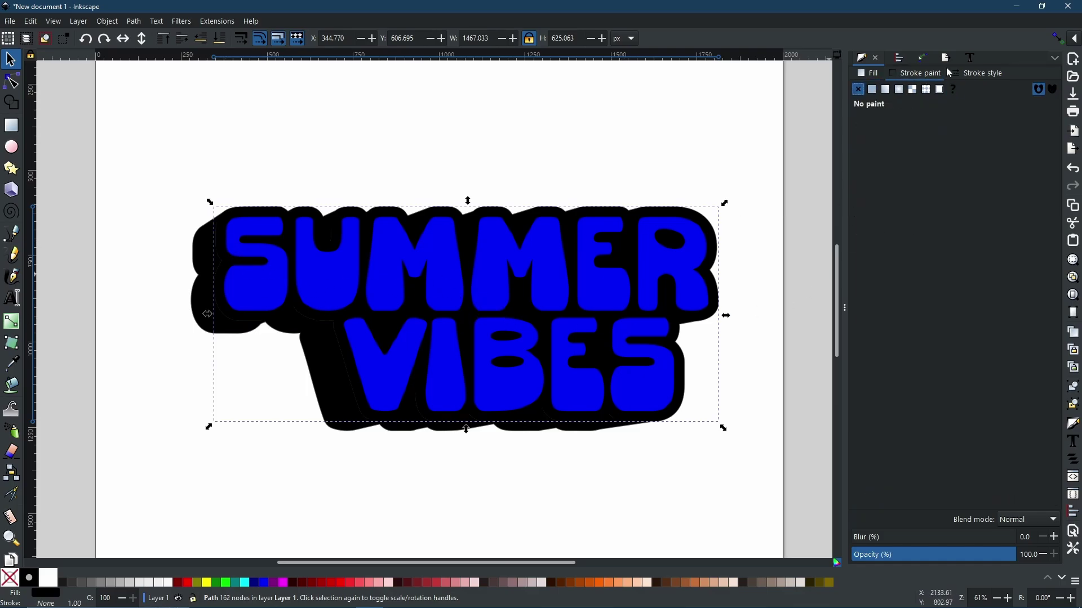
Union the black outline with the shadow into one backing path
left_click(331, 398, "shift")
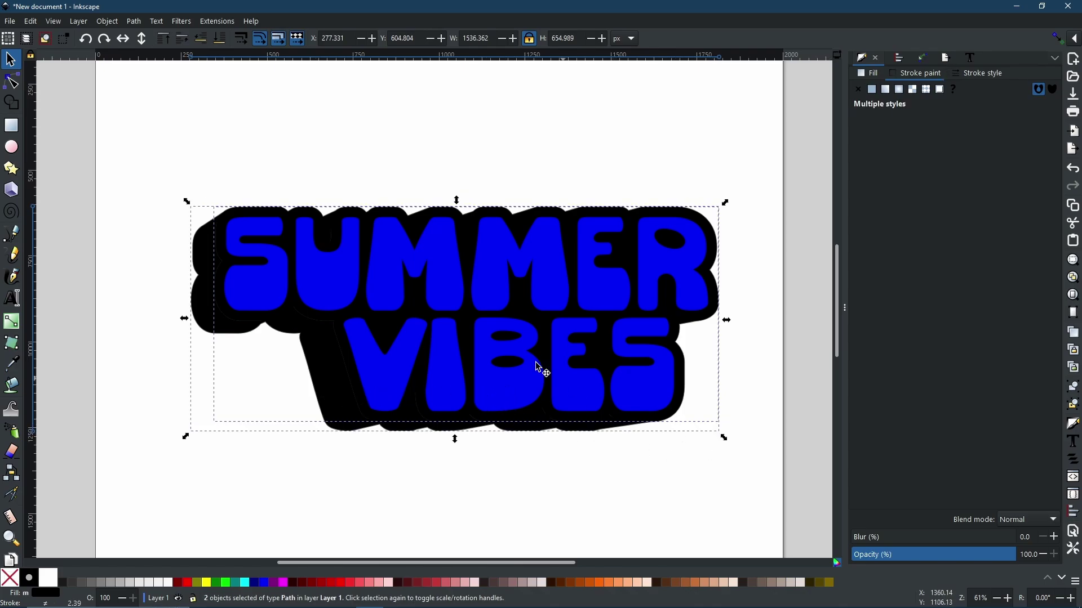
left_click(138, 25)
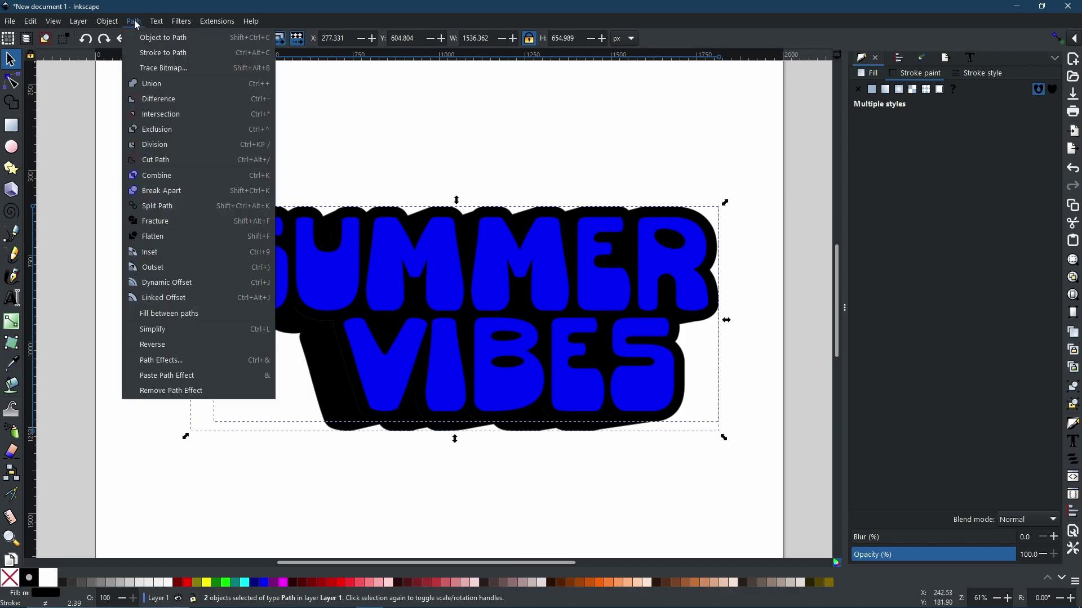
left_click(158, 90)
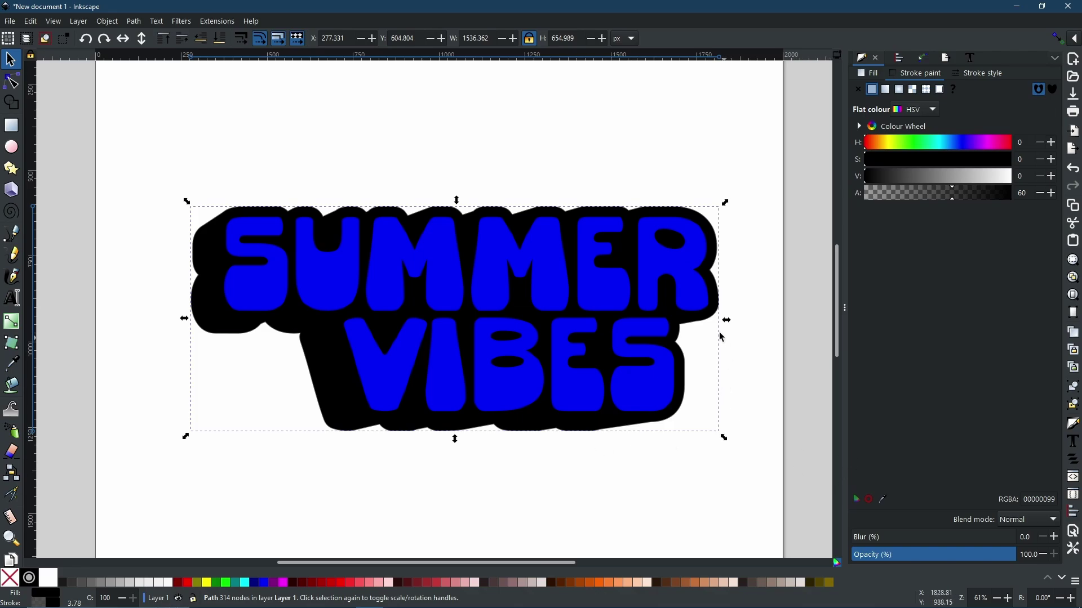
scroll(565, 287, "right", 2)
scroll(519, 275, "right", 1)
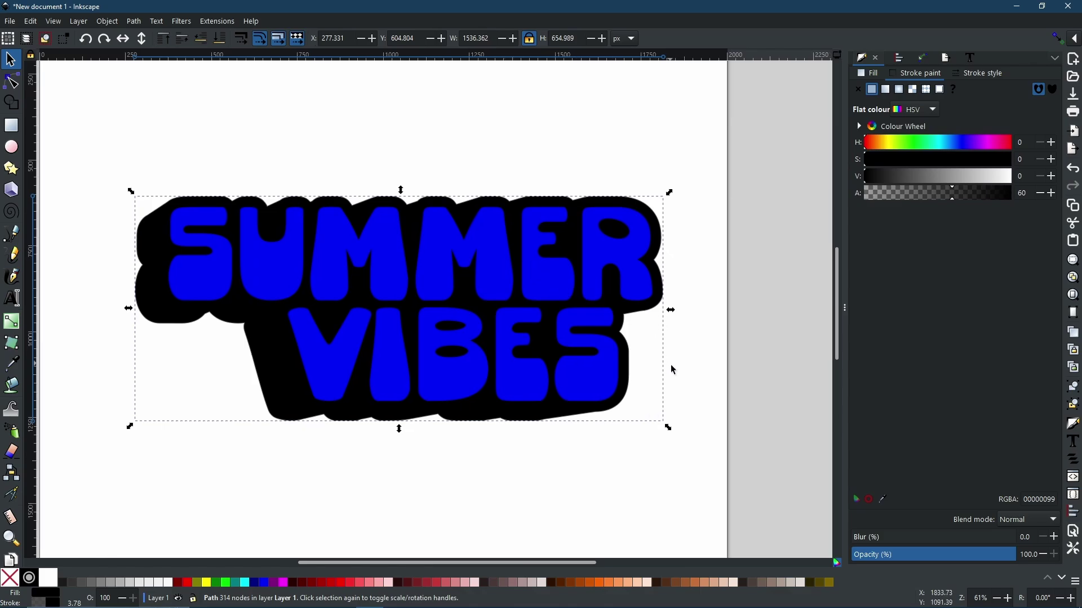
Give the SUMMER VIBES letters a linear gradient fill from orange to opaque red
left_click(643, 359)
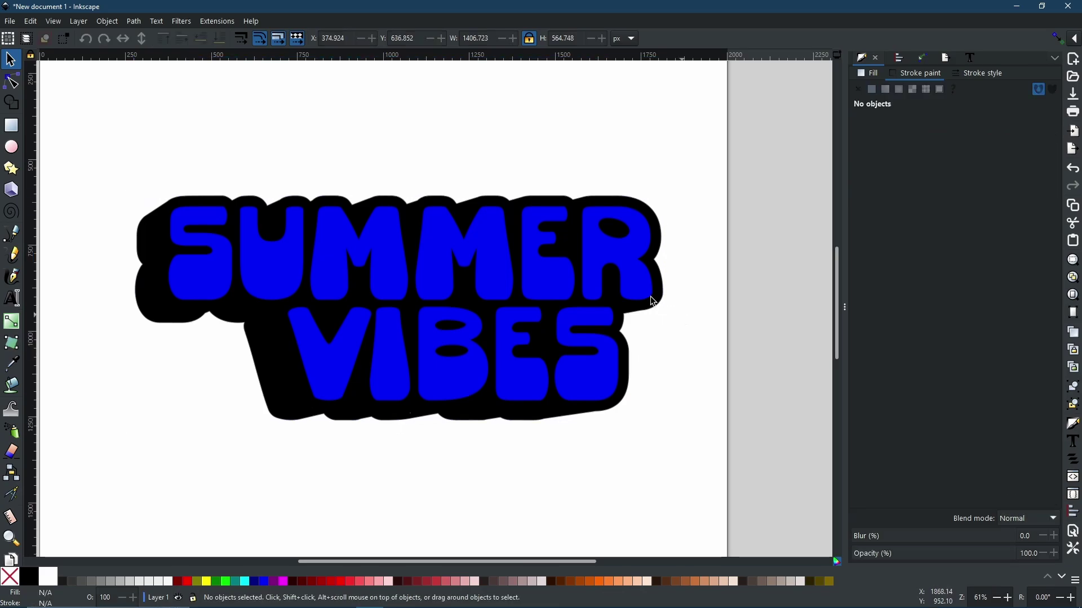
left_click(307, 267)
left_click(867, 74)
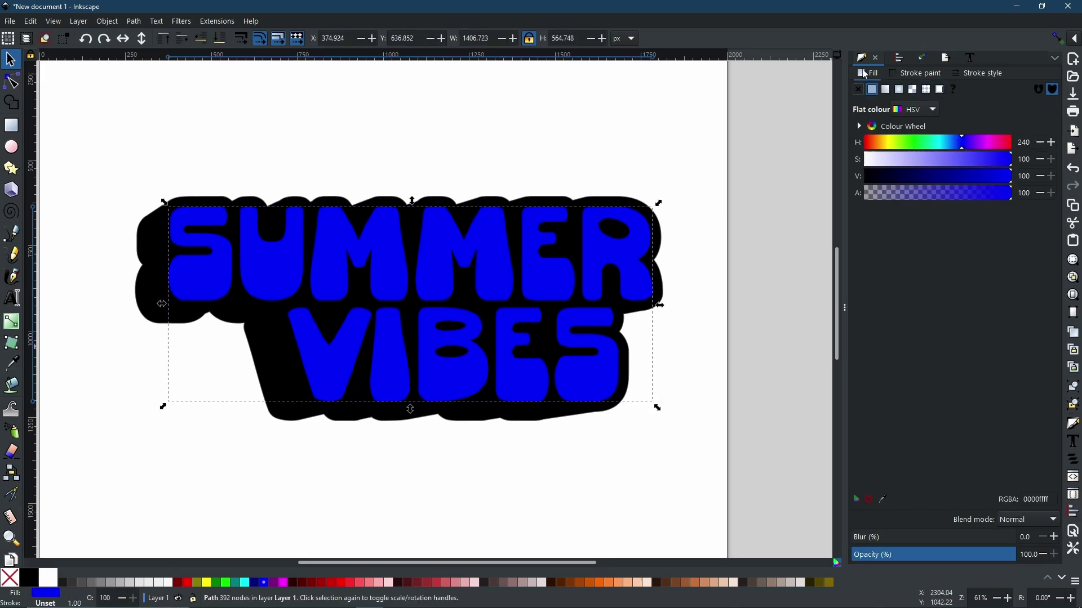
left_click(887, 91)
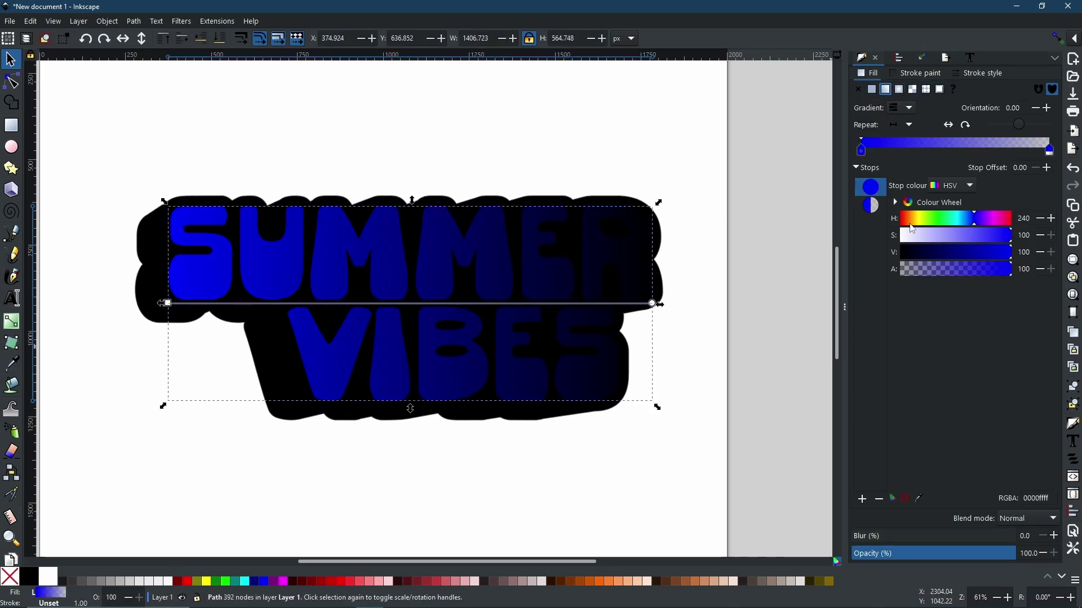
left_click_drag(922, 220, 912, 223)
left_click(872, 207)
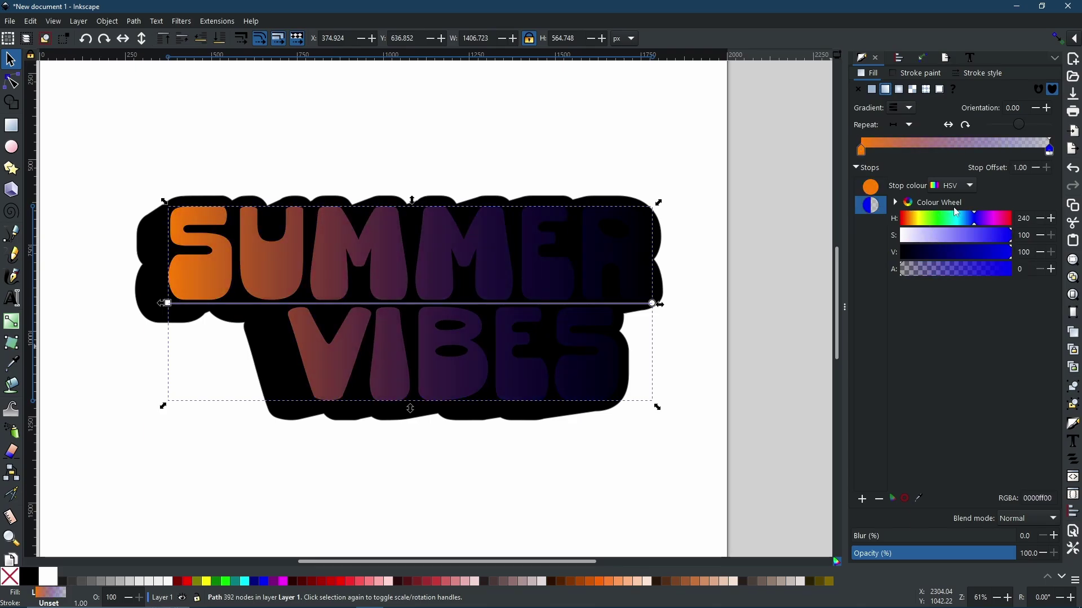
left_click(909, 218)
left_click(1010, 269)
left_click(902, 219)
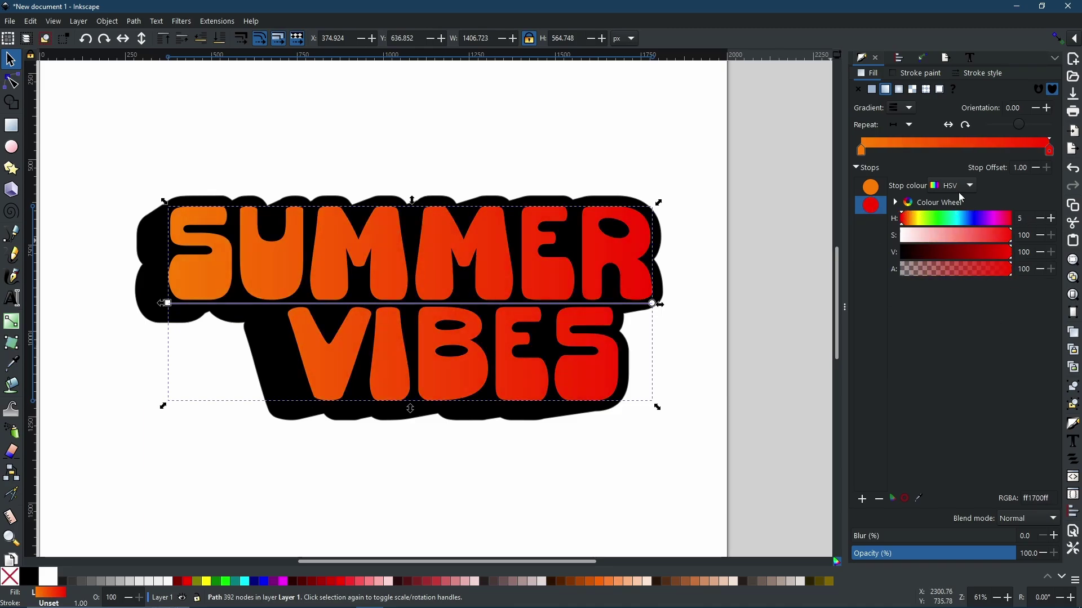
Move the red stop to the middle, add a yellow-green end stop, and angle the gradient diagonally
left_click_drag(1050, 149, 953, 159)
double_click(1035, 148)
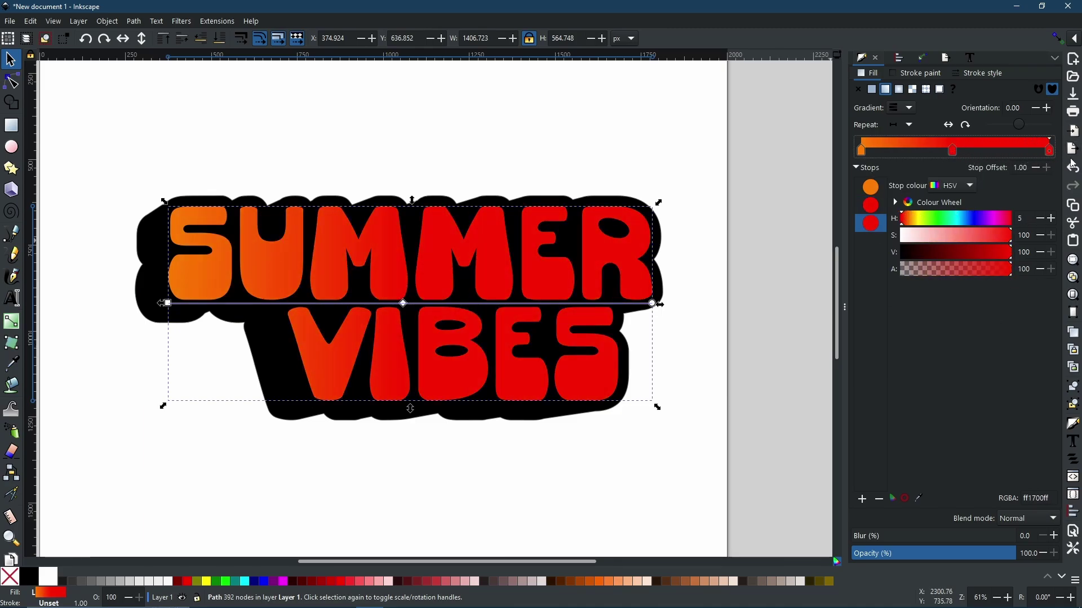
left_click_drag(918, 222, 925, 228)
left_click_drag(167, 304, 179, 210)
left_click_drag(657, 302, 632, 405)
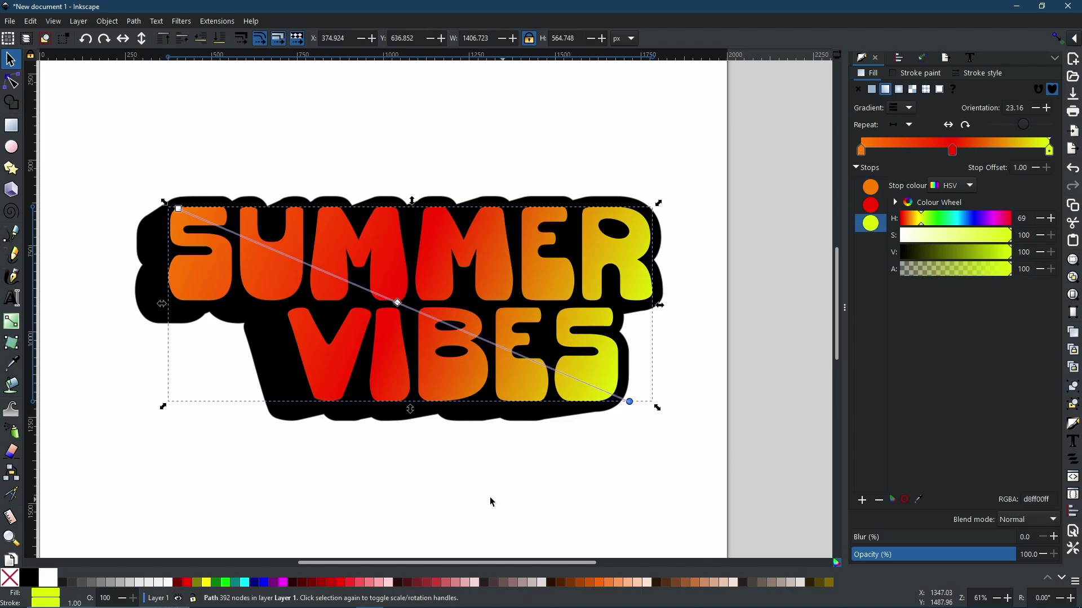
left_click(736, 359)
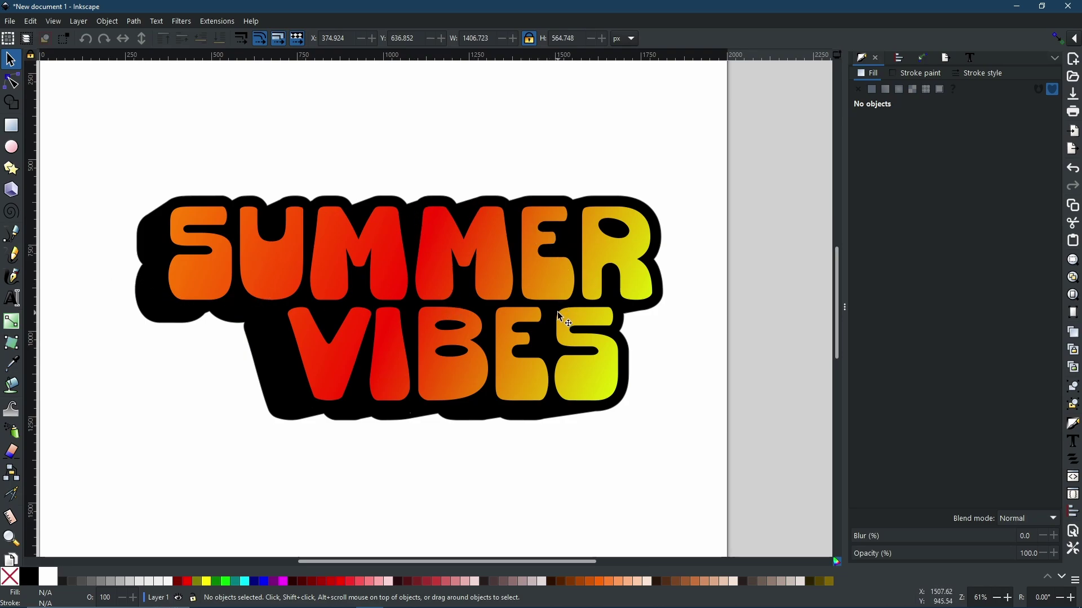
Draw a horizontal Pen line beside the logo and stamp copies of it downward
left_click_drag(804, 316, 248, 297)
left_click(12, 233)
left_click(303, 170)
double_click(606, 174)
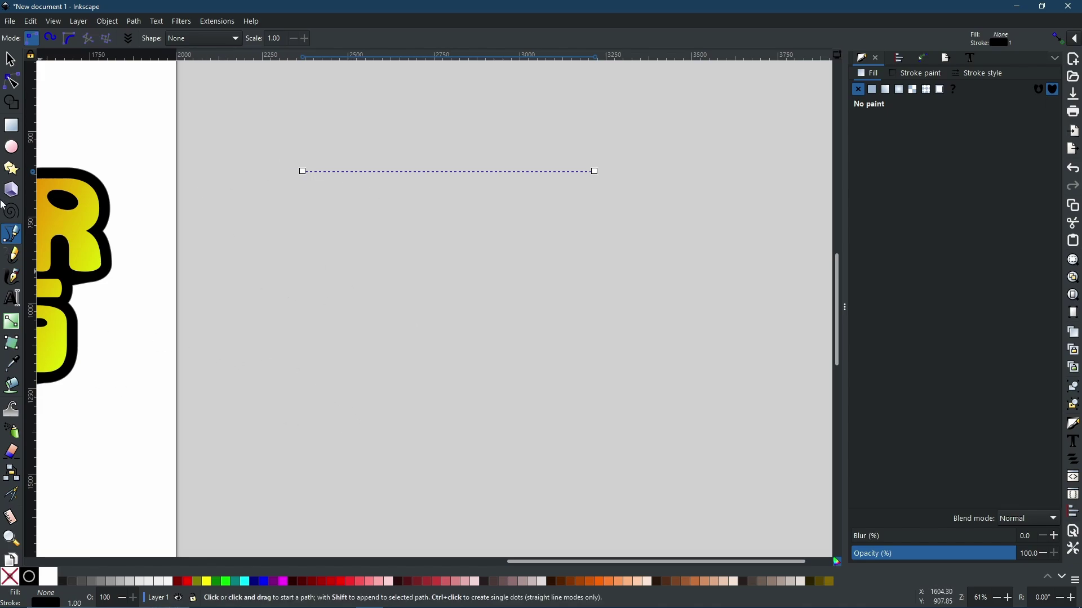
left_click(10, 59)
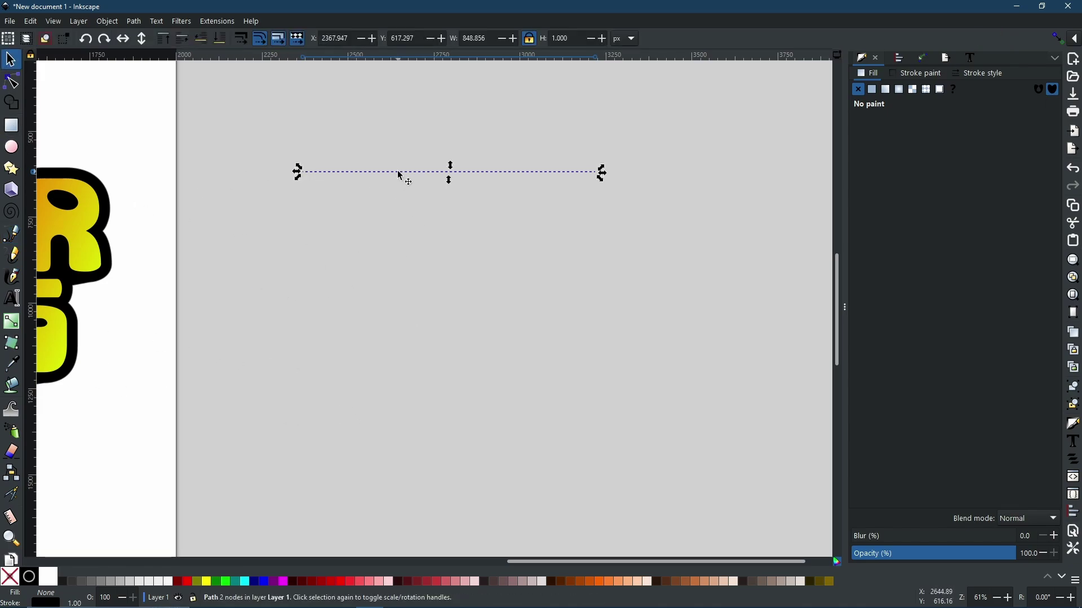
left_click_drag(399, 173, 426, 272)
key("space")
key("space")
key("space")
key("space")
key("space")
key("space")
key("space")
key("space")
key("space")
key("space")
key("space")
key("space")
left_click_drag(425, 273, 426, 279)
Distribute the 14 lines with even vertical spacing
left_click_drag(270, 144, 648, 383)
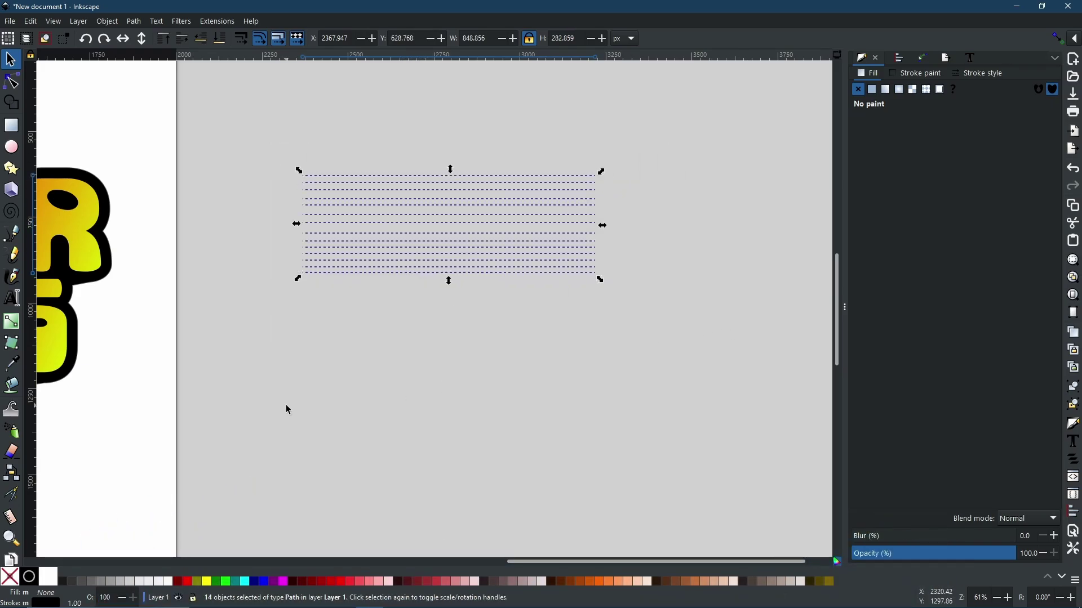
left_click(898, 60)
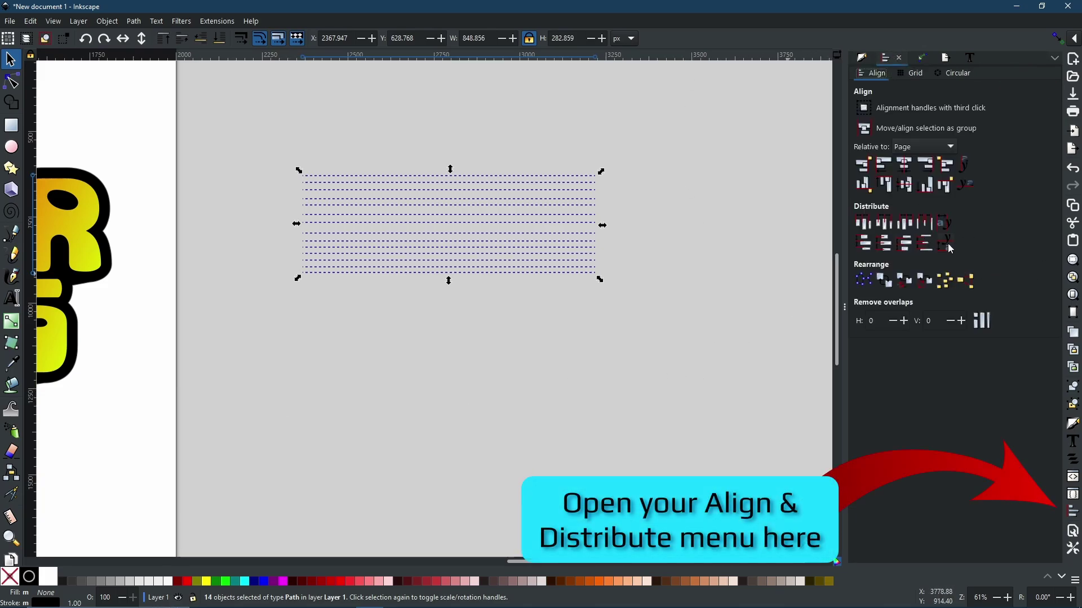
left_click(922, 248)
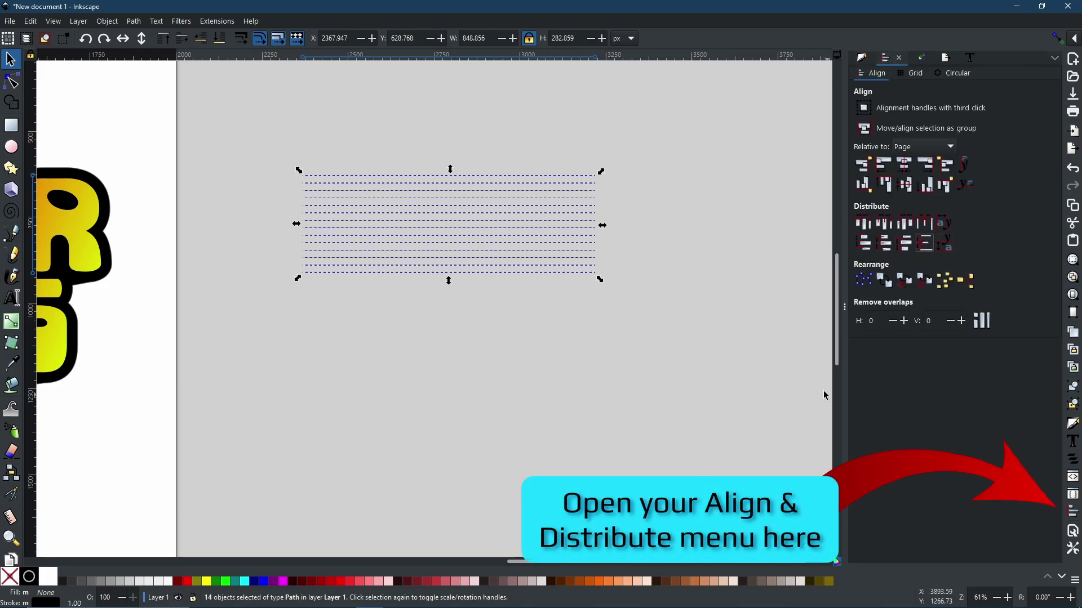
left_click(692, 279)
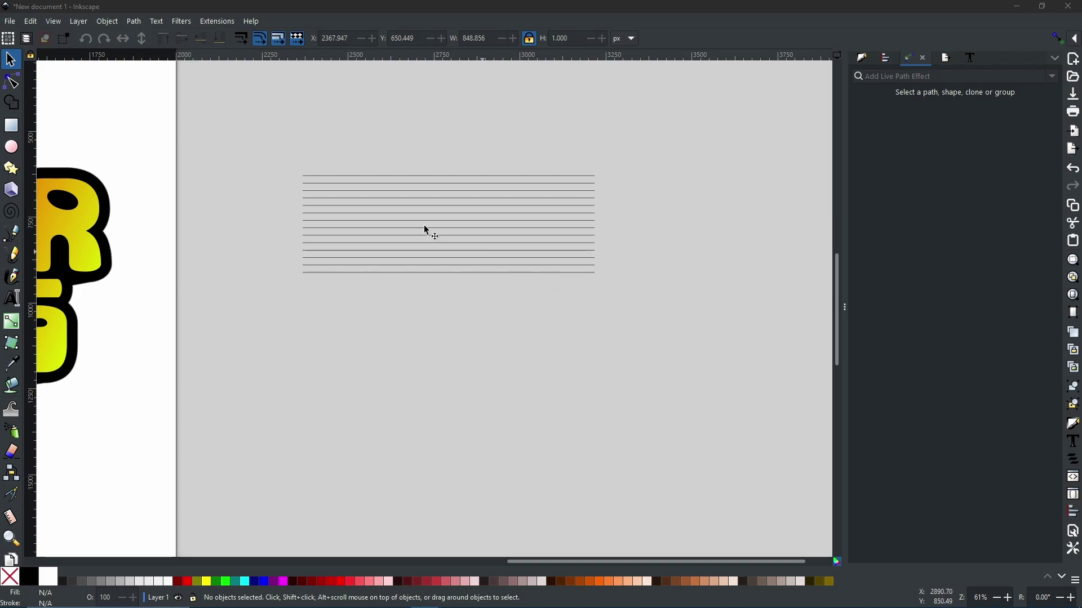
left_click_drag(261, 152, 683, 400)
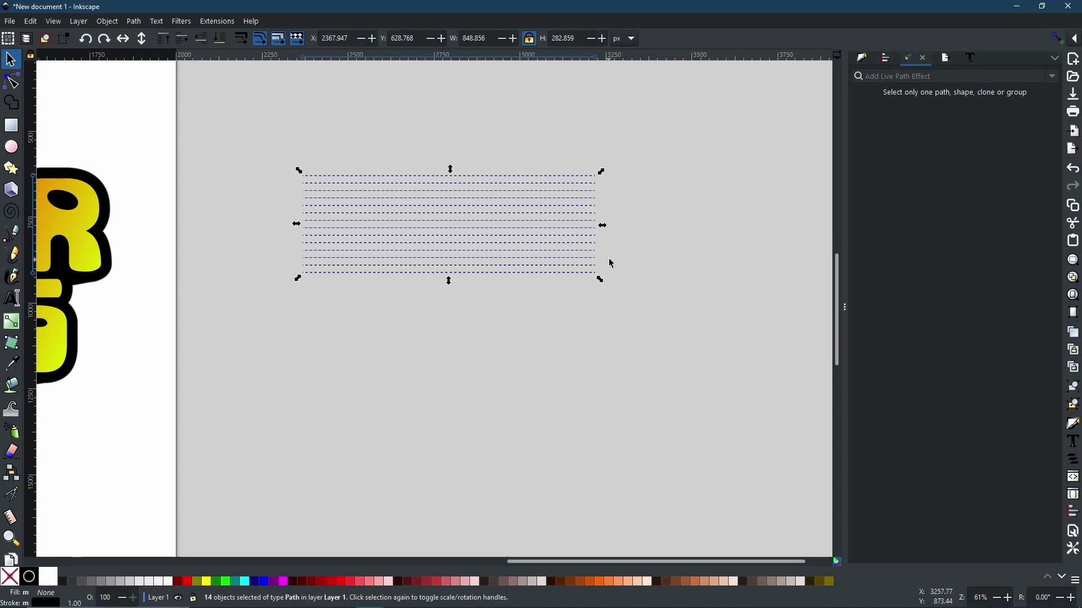
Increase stroke widths on the upper lines, starting with 2 px on the second line
left_click(631, 222)
left_click(386, 183)
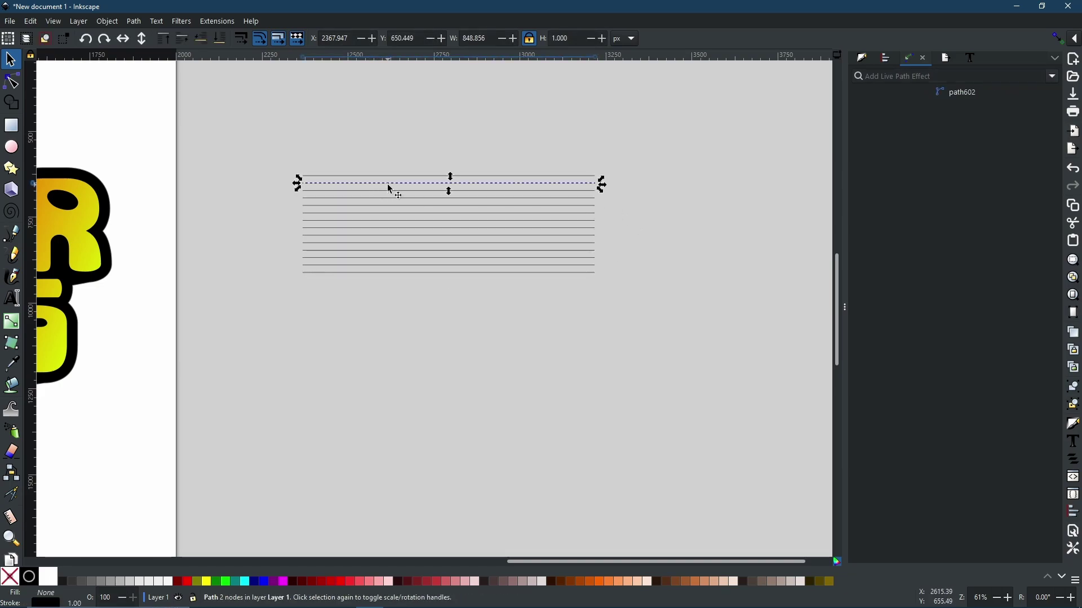
left_click(862, 61)
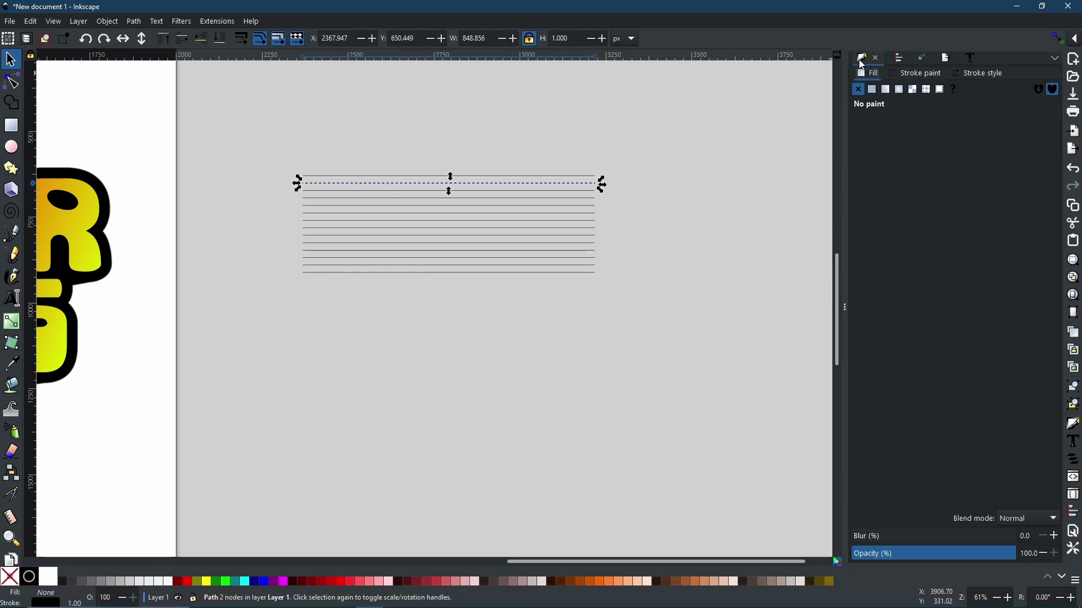
left_click(980, 73)
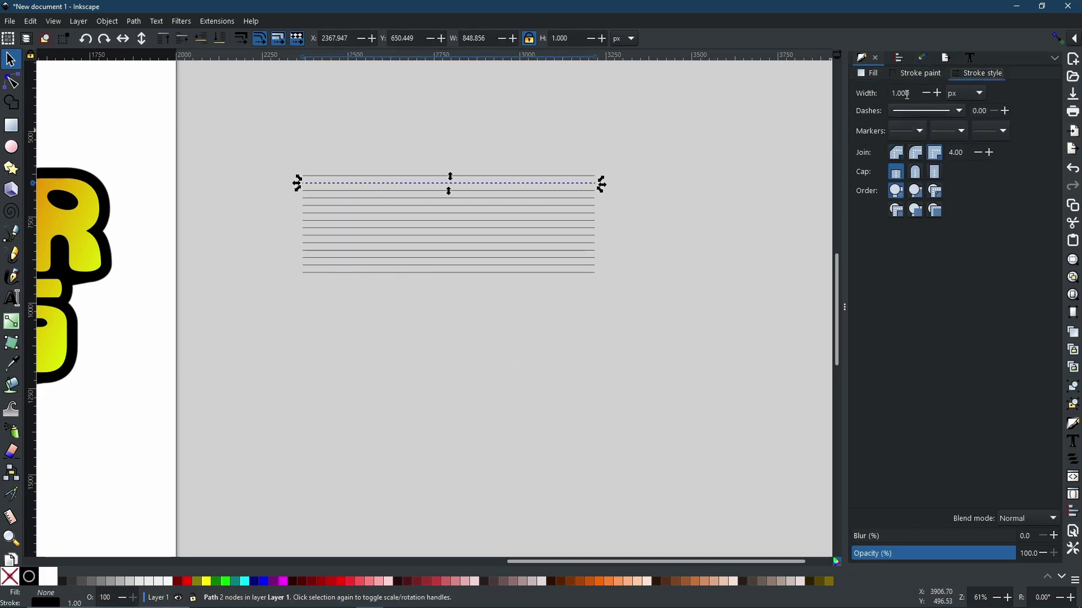
type("2")
key("Return")
left_click(494, 192)
left_click_drag(922, 98, 893, 95)
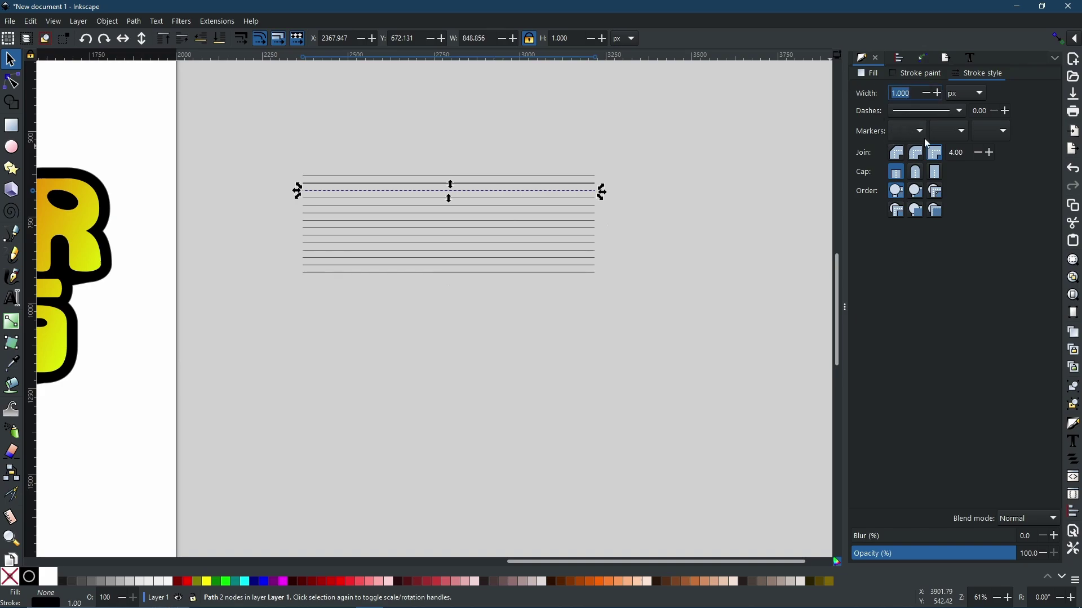
left_click(525, 197)
left_click_drag(924, 93, 894, 93)
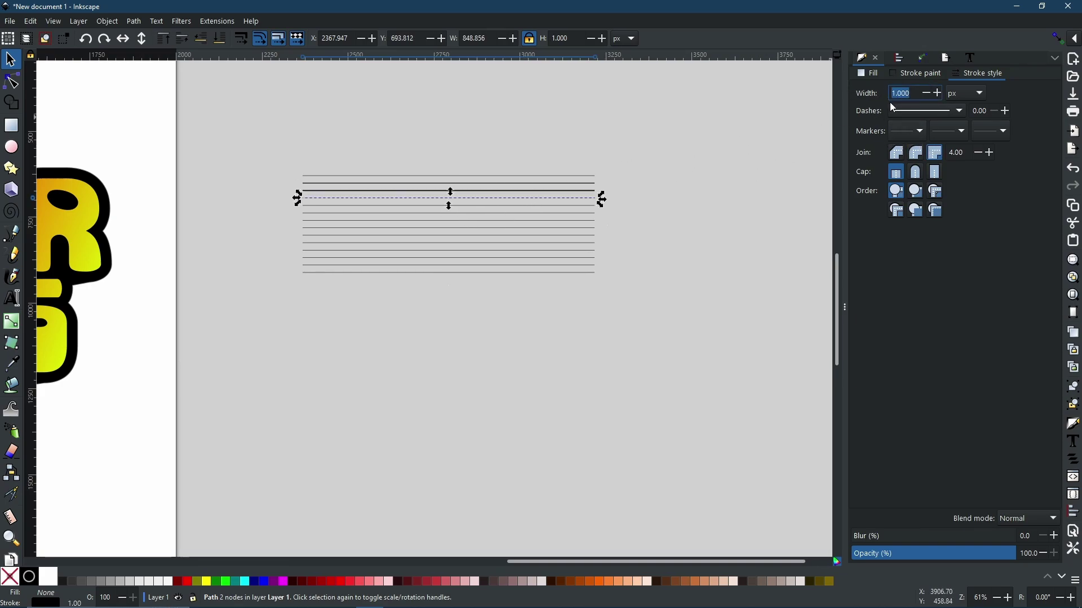
key("Return")
Thicken each remaining line down the stack, ending at 14 px for the bottom line
left_click(510, 213)
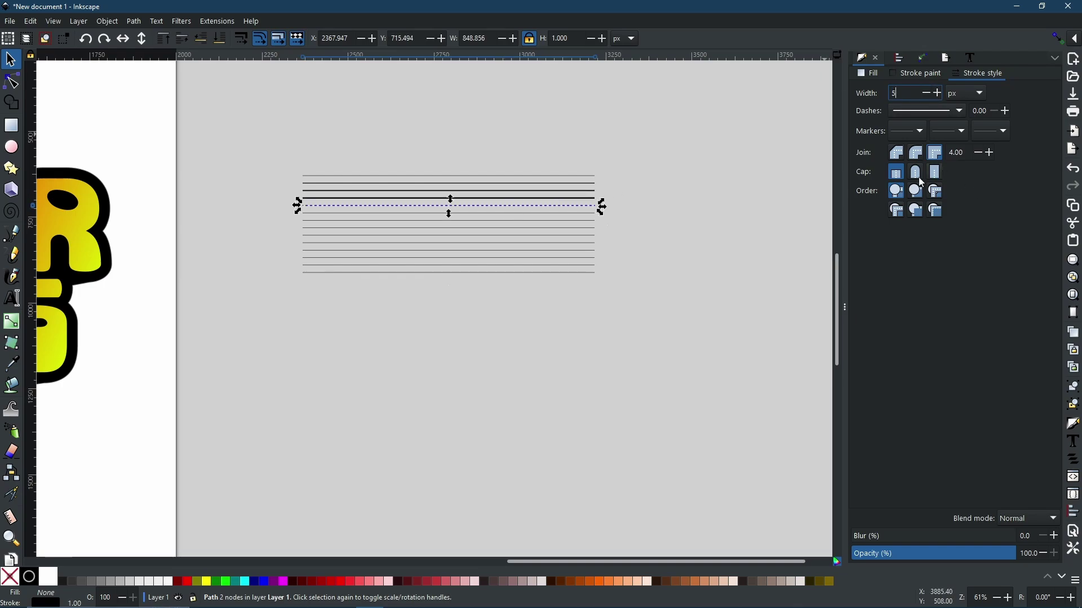
key("Return")
left_click(569, 220)
key("Return")
left_click(501, 228)
key("Return")
left_click(430, 236)
key("Return")
left_click(450, 243)
key("Return")
left_click(524, 250)
key("Return")
left_click(535, 257)
key("Return")
left_click(536, 265)
key("Return")
left_click(535, 272)
key("Return")
left_click(679, 252)
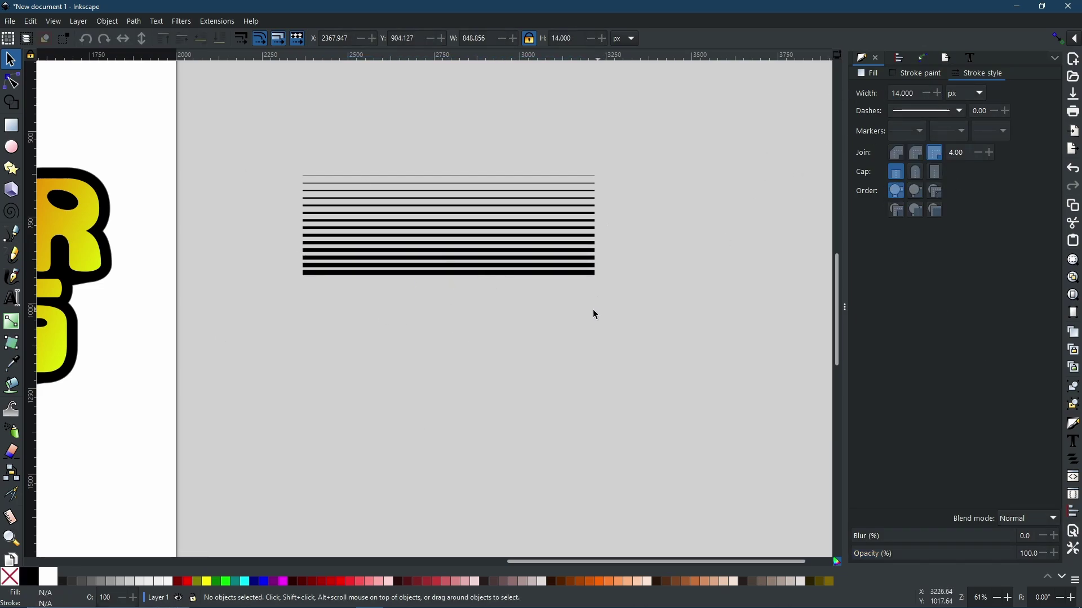
Select the whole line stack and stretch it horizontally to about 1397.8 px wide
left_click_drag(267, 157, 689, 319)
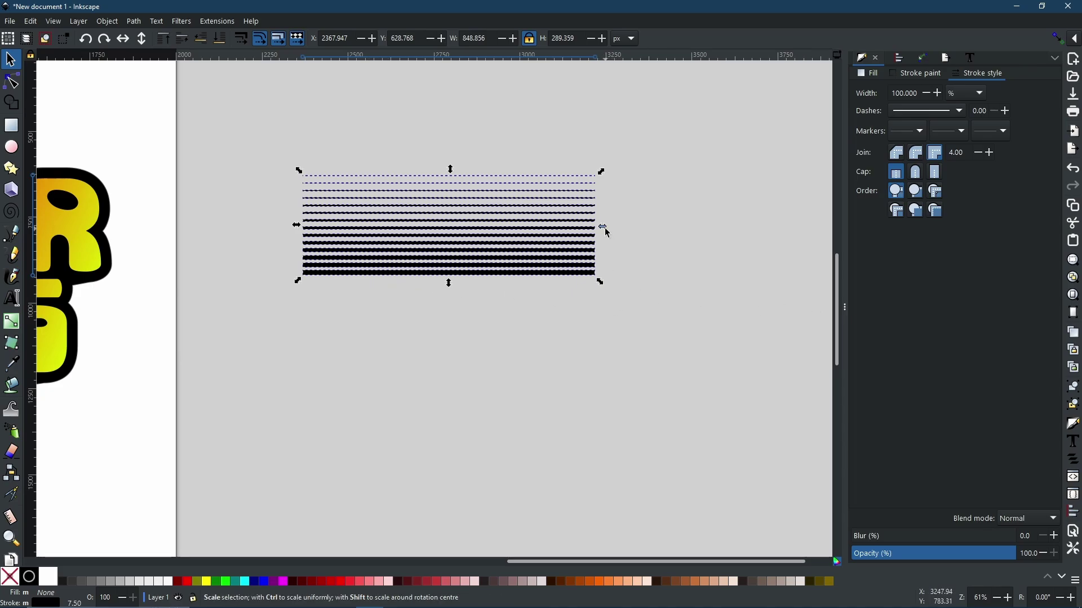
left_click_drag(604, 228, 793, 229)
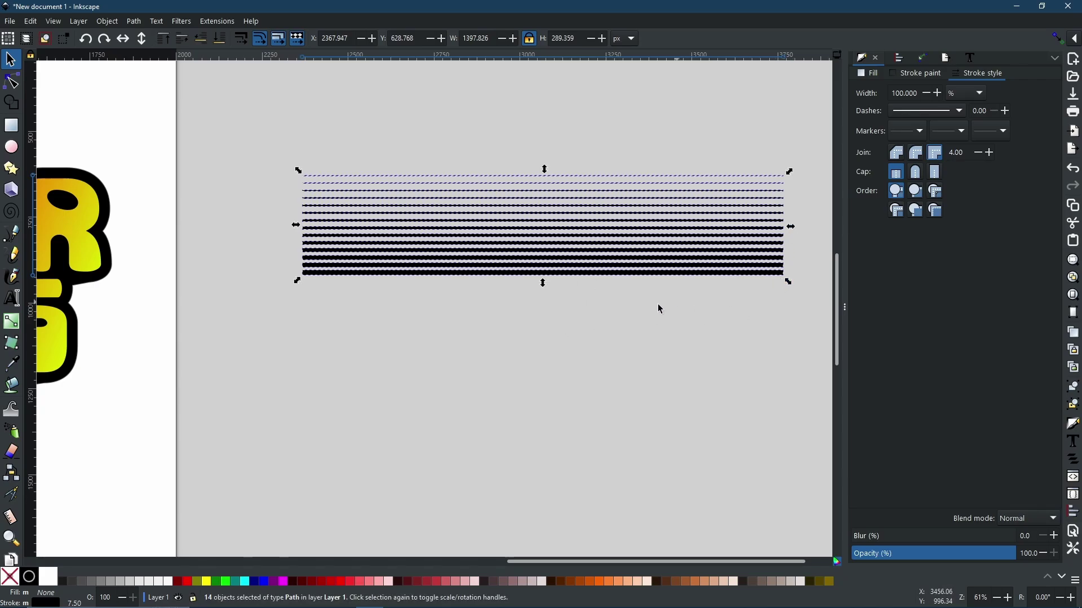
scroll(657, 293, "down", 2)
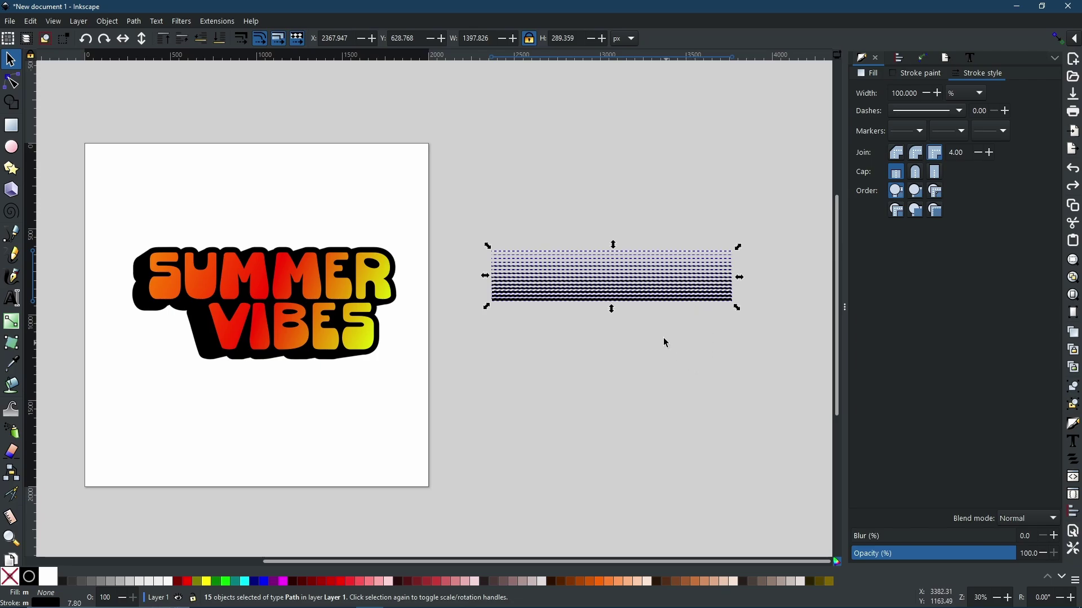
Convert the line strokes to paths and union them into a single 56-node striped path
left_click(134, 21)
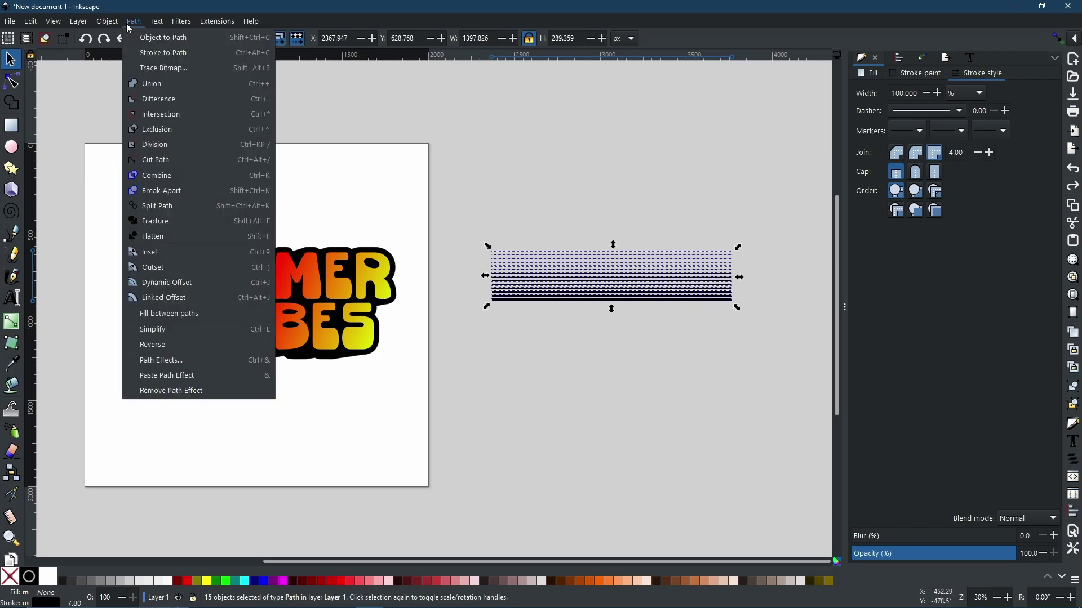
left_click(155, 57)
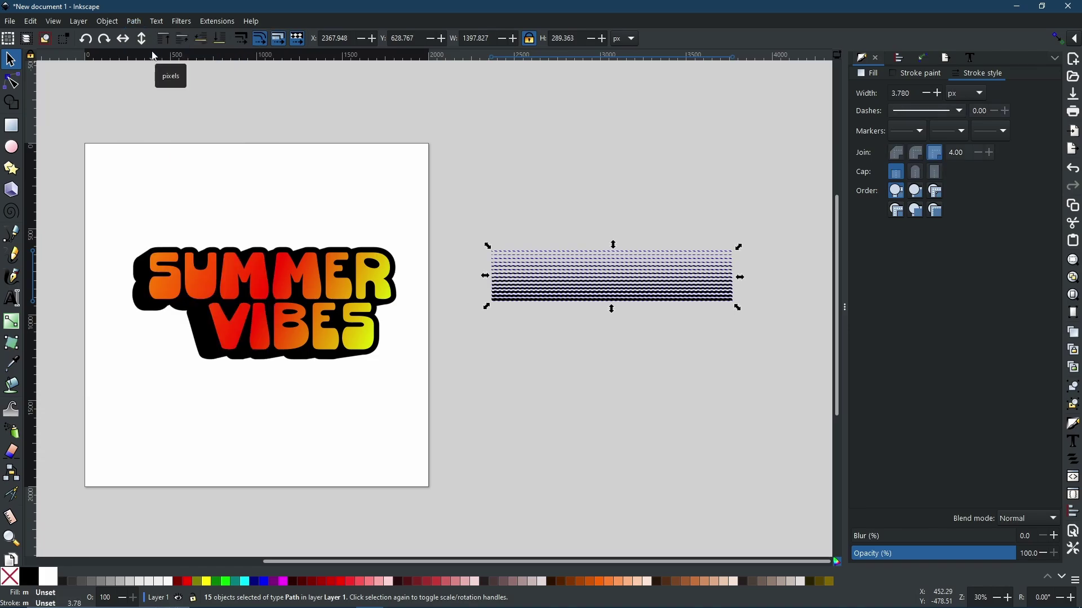
left_click(140, 24)
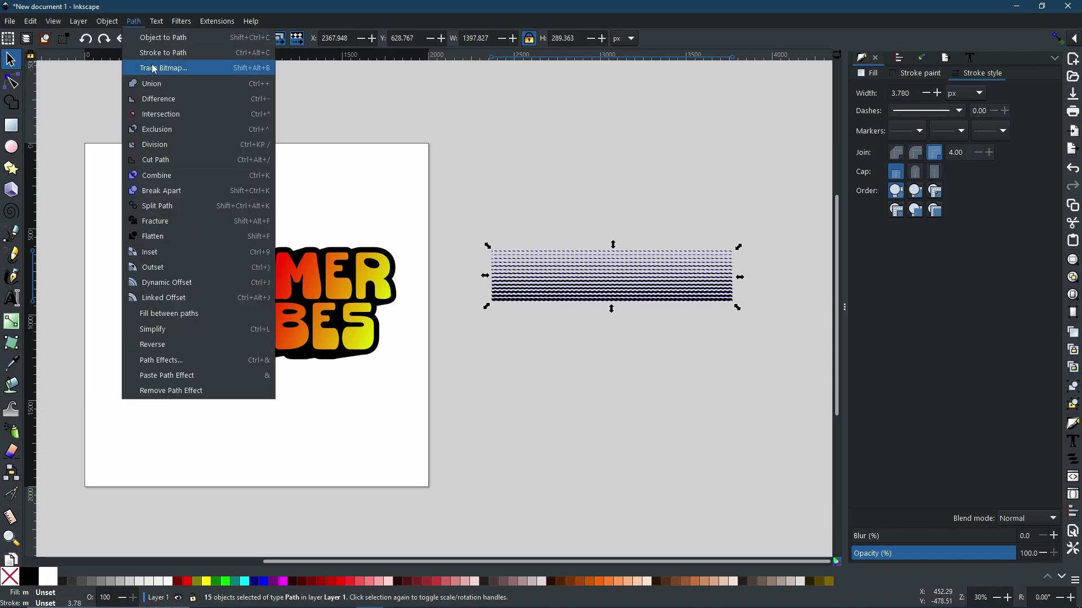
left_click(164, 86)
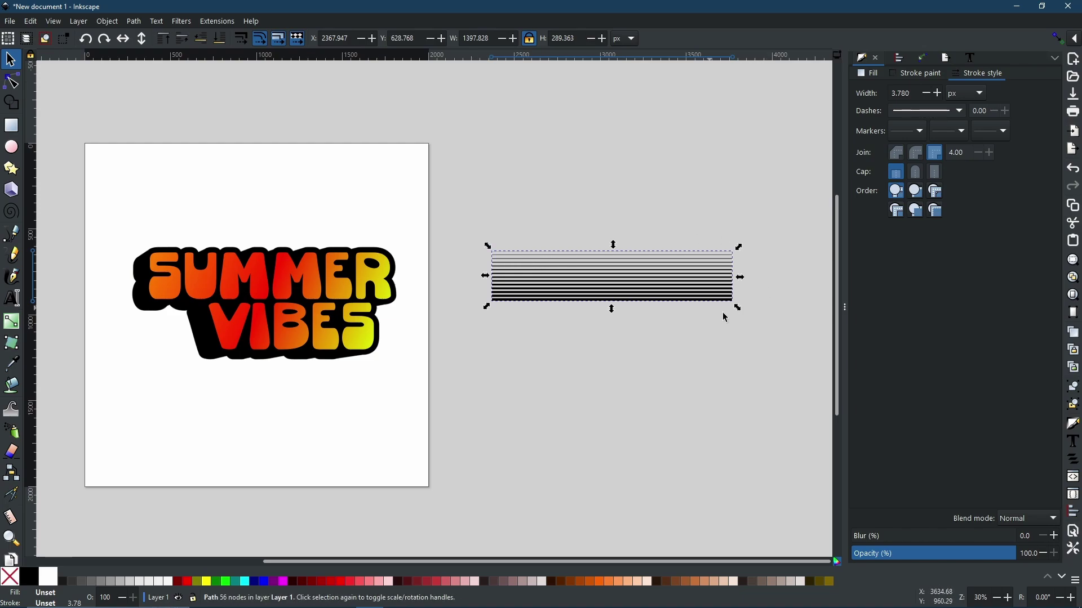
Move the striped path onto SUMMER and widen it to span the word
left_click_drag(642, 295, 285, 289)
mouse_move(392, 279)
left_mouse_down()
mouse_move(420, 279)
mouse_move(409, 280)
left_mouse_up()
scroll(259, 302, "up", 3)
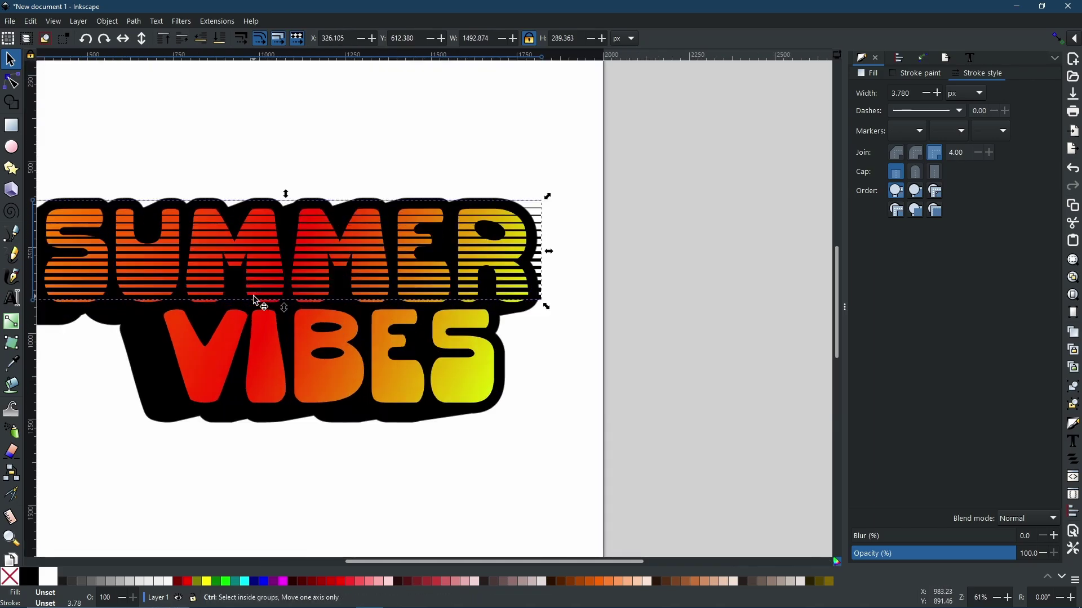
scroll(265, 304, "down", 1)
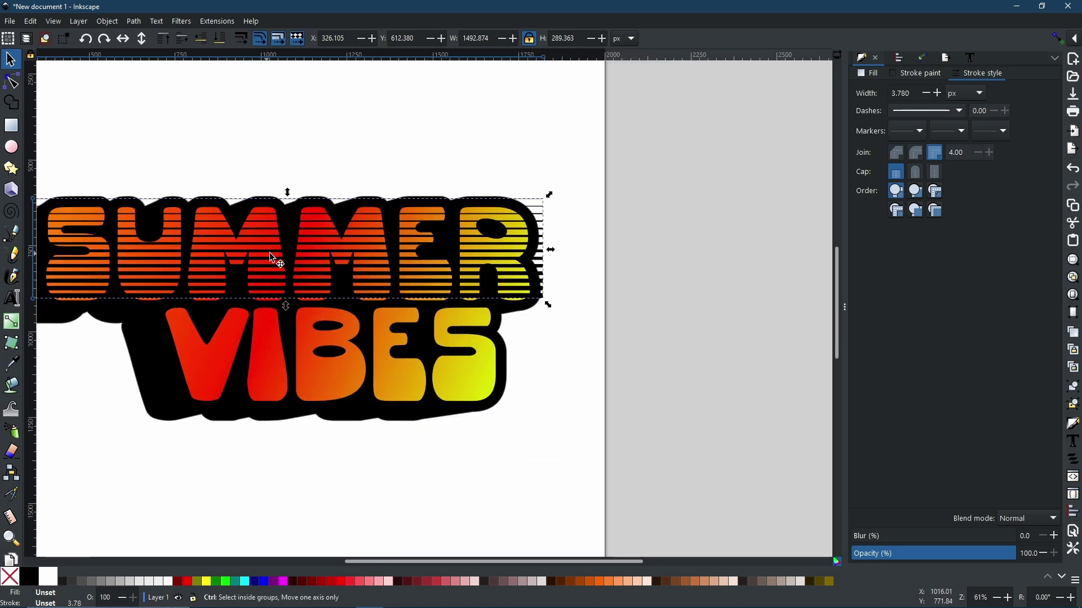
Duplicate the stripes onto VIBES, squash the SUMMER stripes to 165 px tall, and select both
right_click(327, 241)
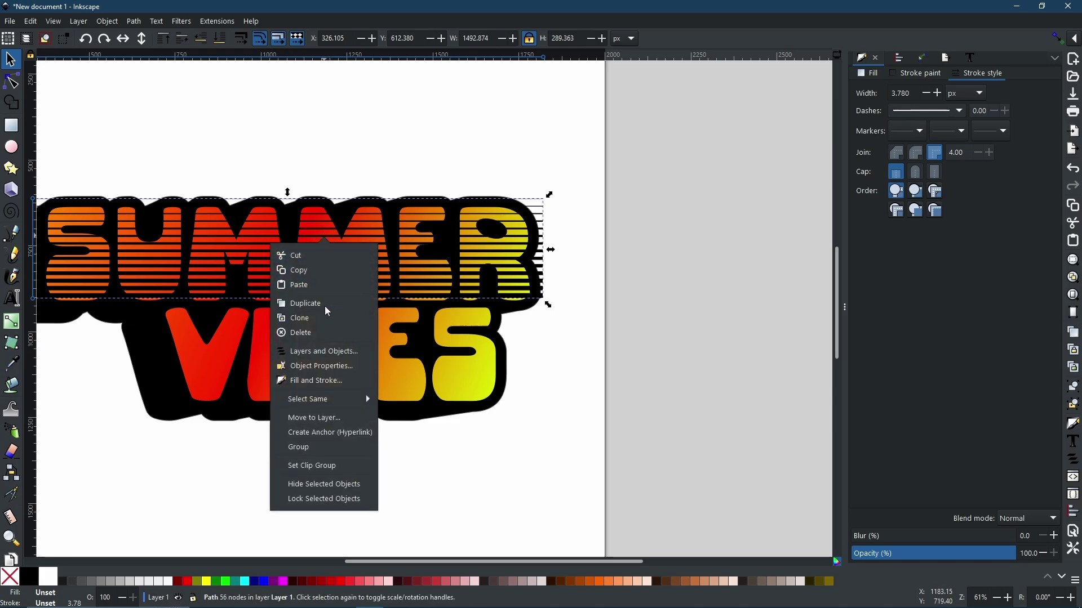
key("Escape")
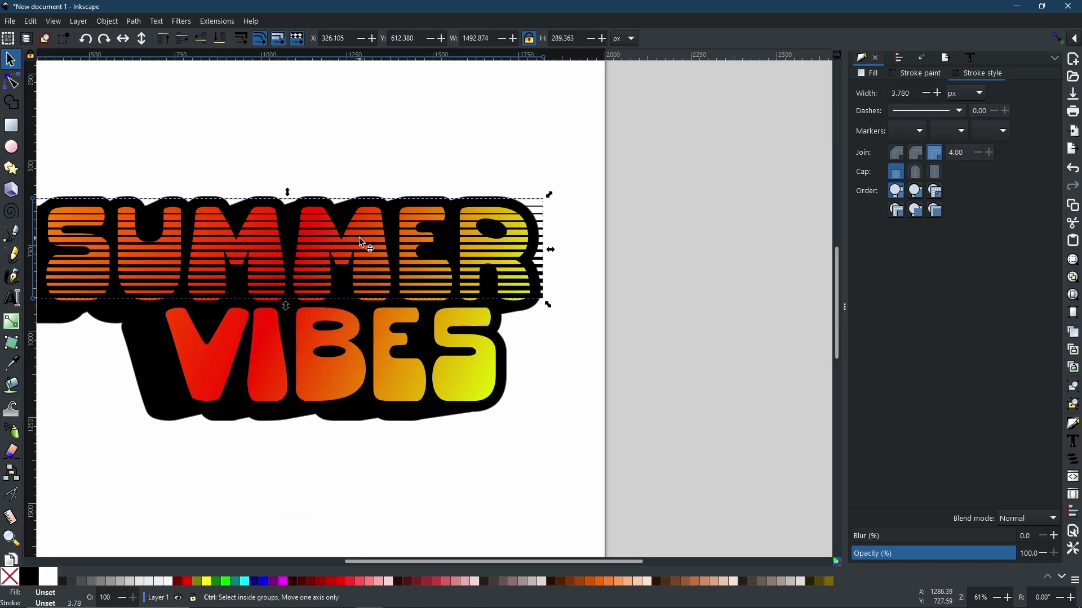
left_click_drag(362, 243, 362, 349)
left_click_drag(289, 303, 284, 233)
key("Escape")
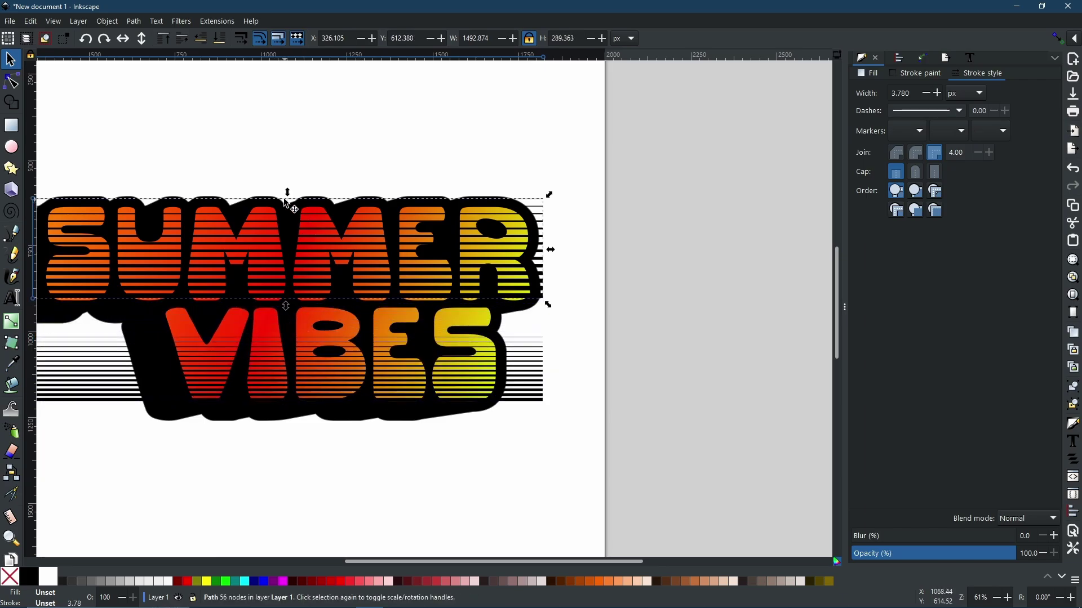
left_click_drag(288, 194, 288, 239)
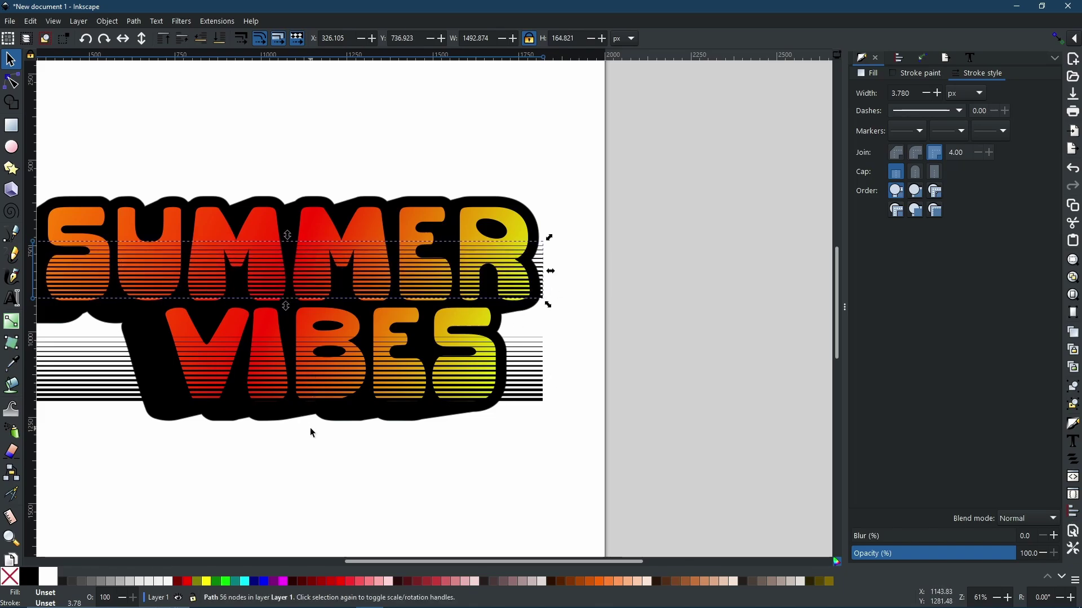
left_click(534, 364, "shift")
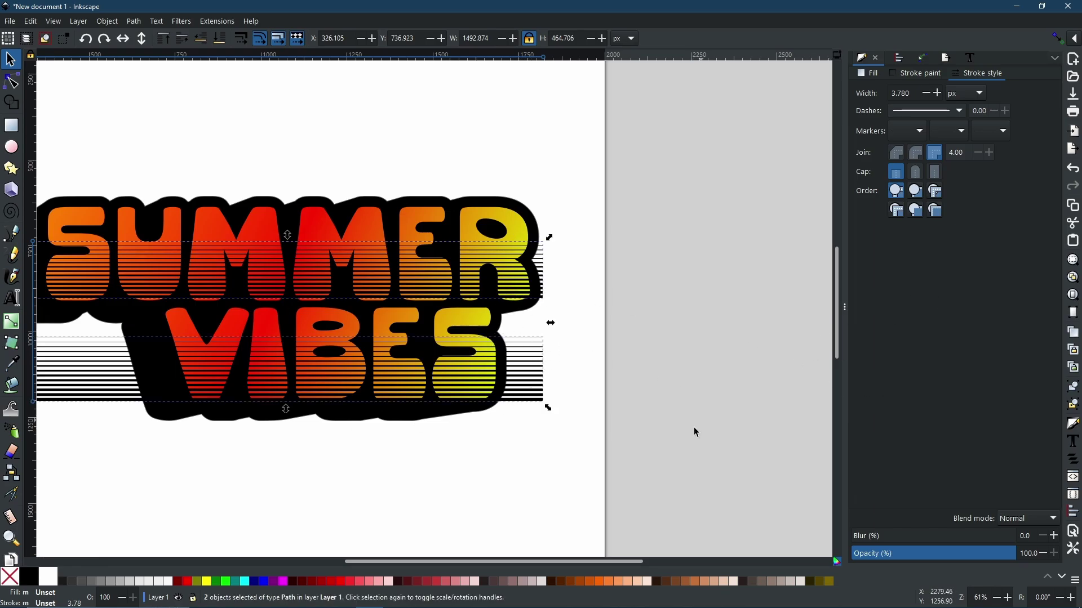
Union the two stripe sets, then subtract them from the gradient SUMMER VIBES letters with Difference
left_click(135, 21)
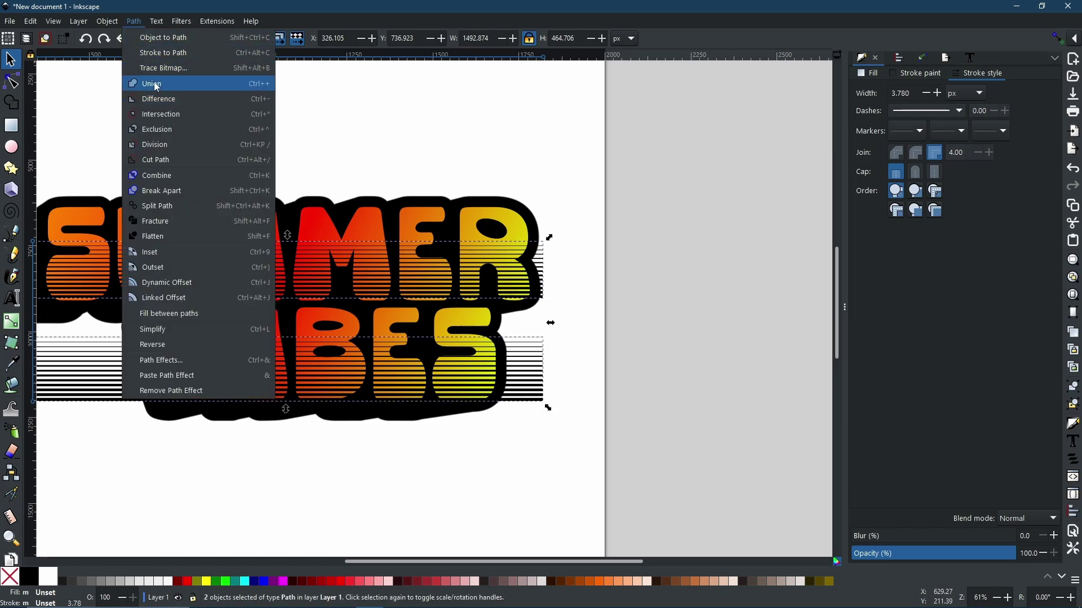
left_click(138, 84)
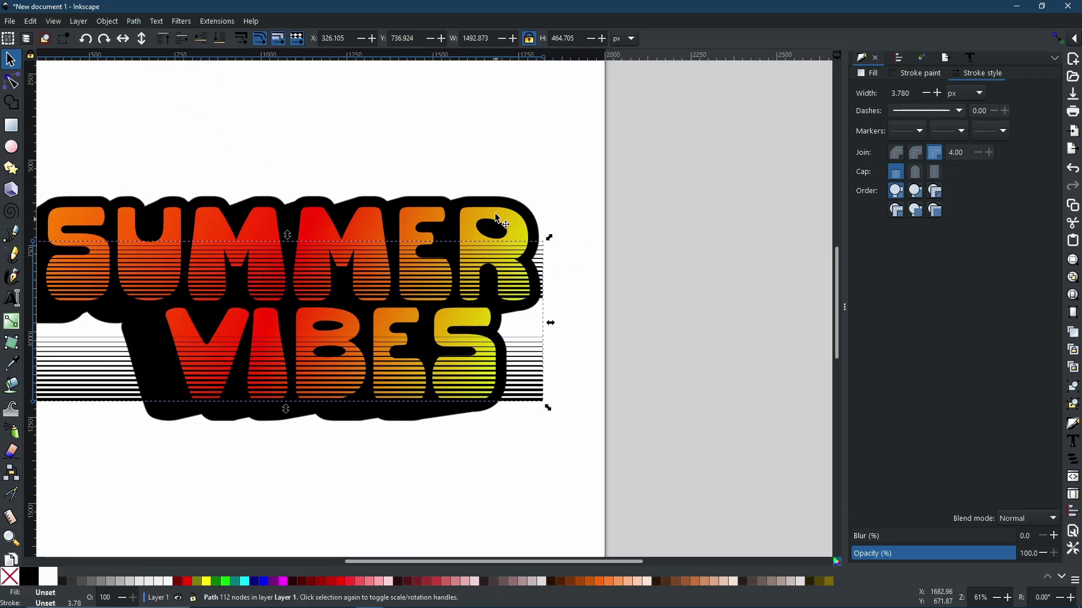
left_click(519, 229, "shift")
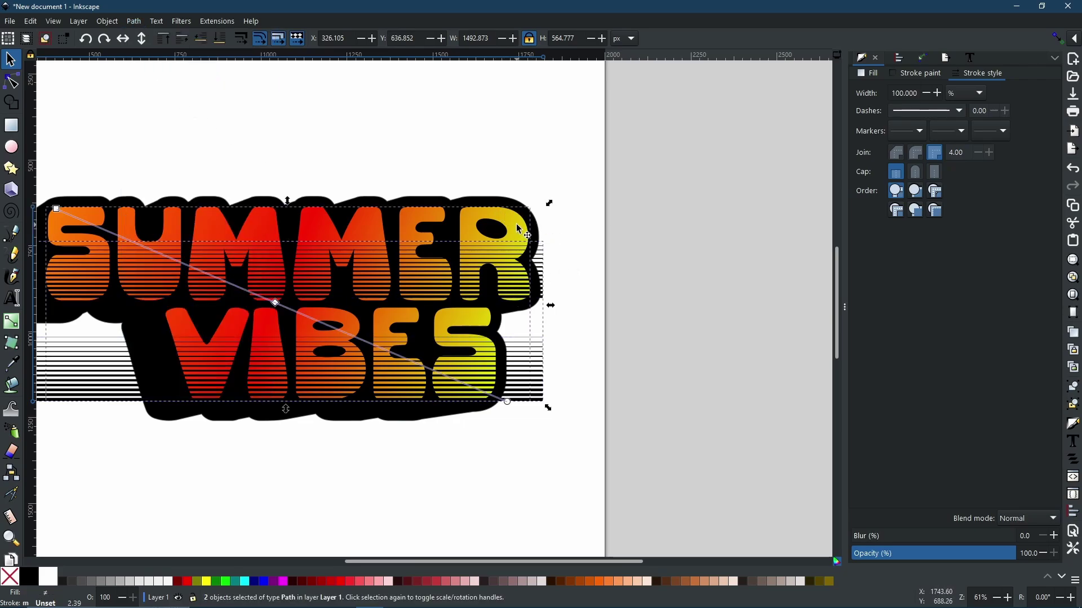
left_click(131, 23)
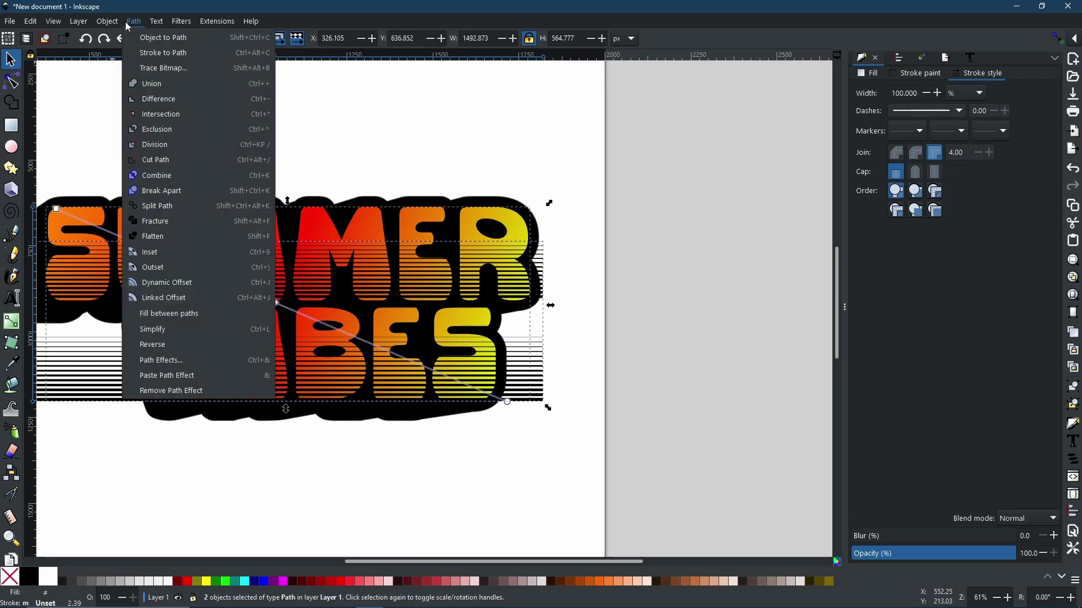
left_click(152, 105)
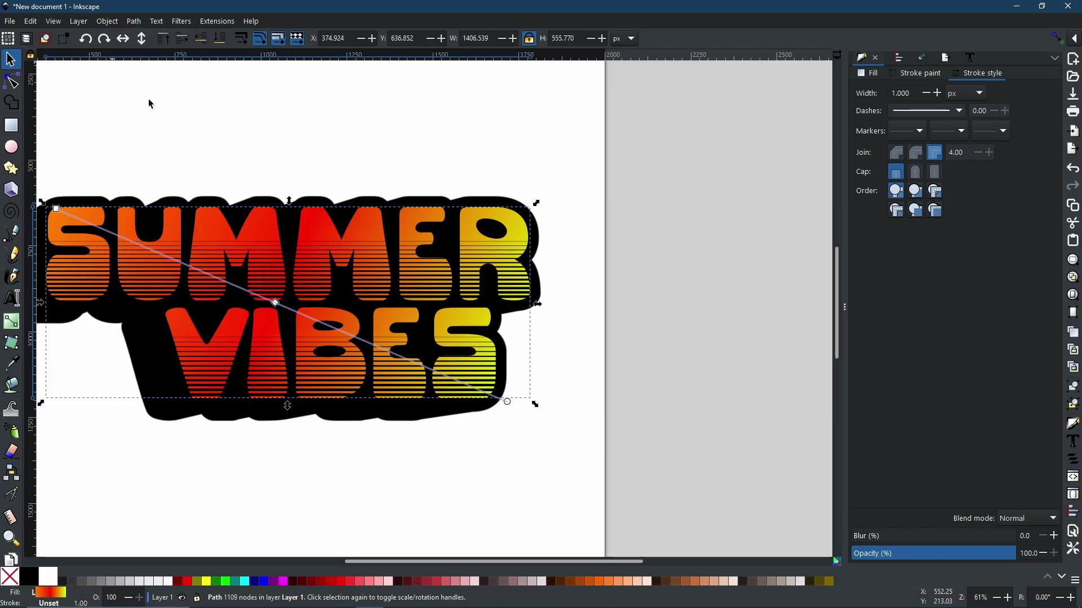
scroll(769, 269, "left", 5)
left_click(784, 268)
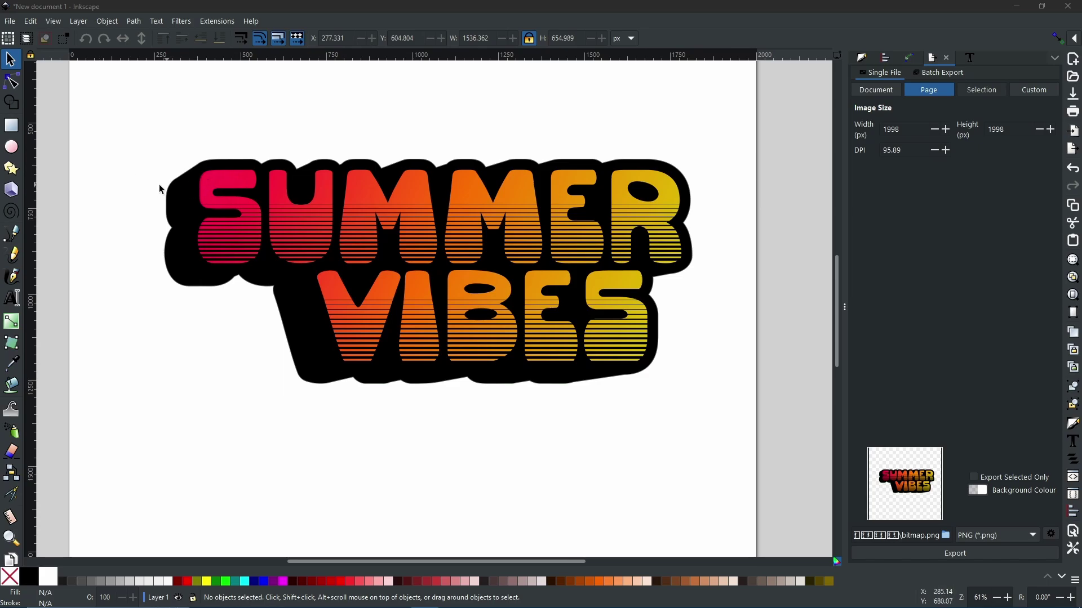
Switch to the Pen (Bezier) tool for drawing curved paths
left_click(17, 234)
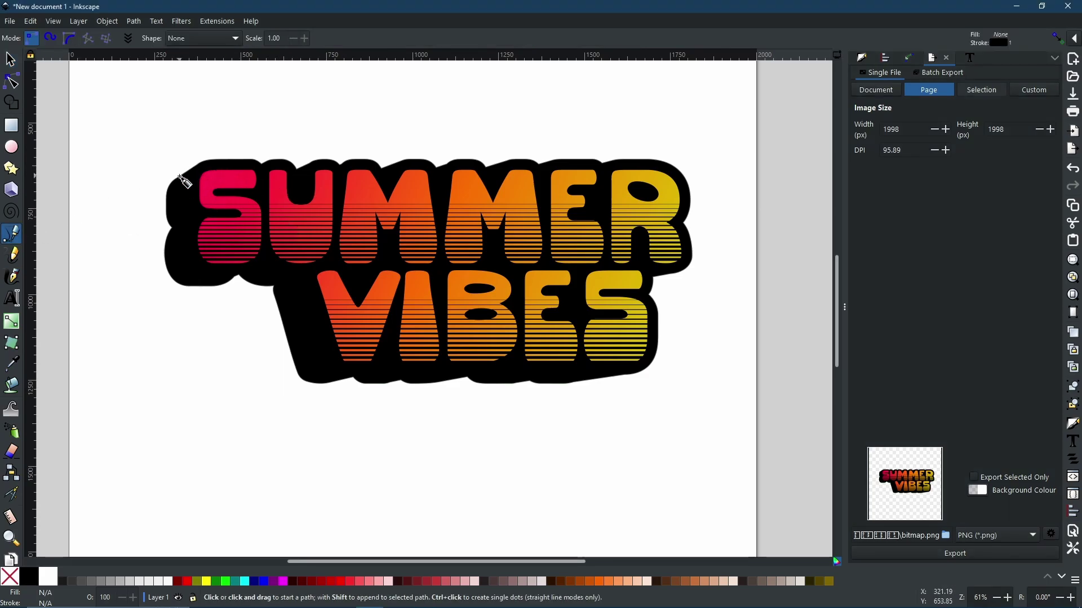
Draw a closed curved crescent, about 34 by 29 px, at the S's top corner and fill it white
scroll(167, 192, "up", 2)
scroll(167, 192, "up", 2)
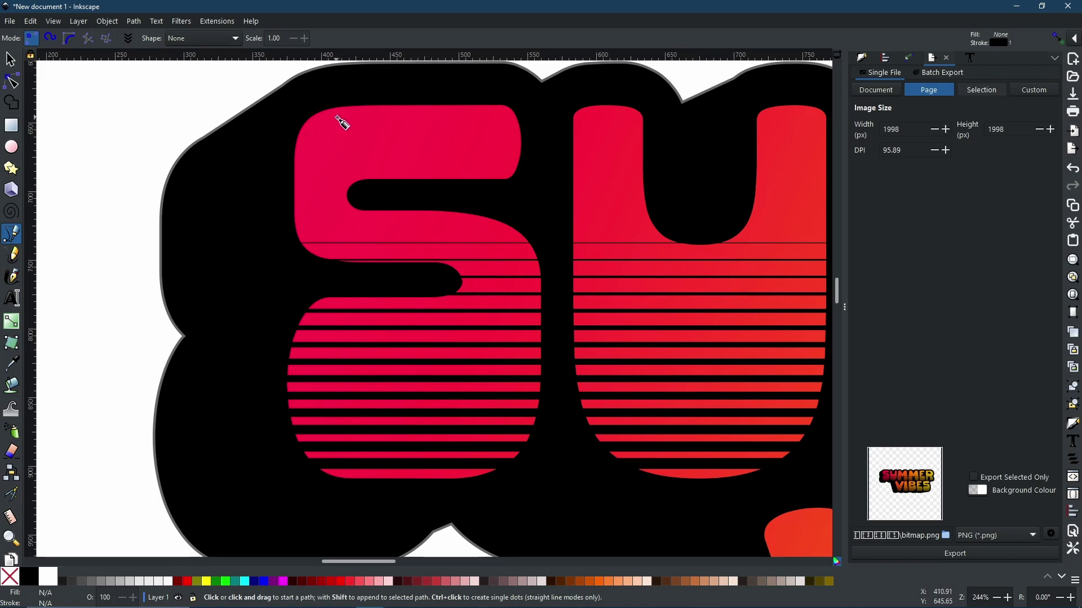
left_click(347, 116)
left_click_drag(312, 126, 303, 160)
left_click_drag(348, 117, 392, 113)
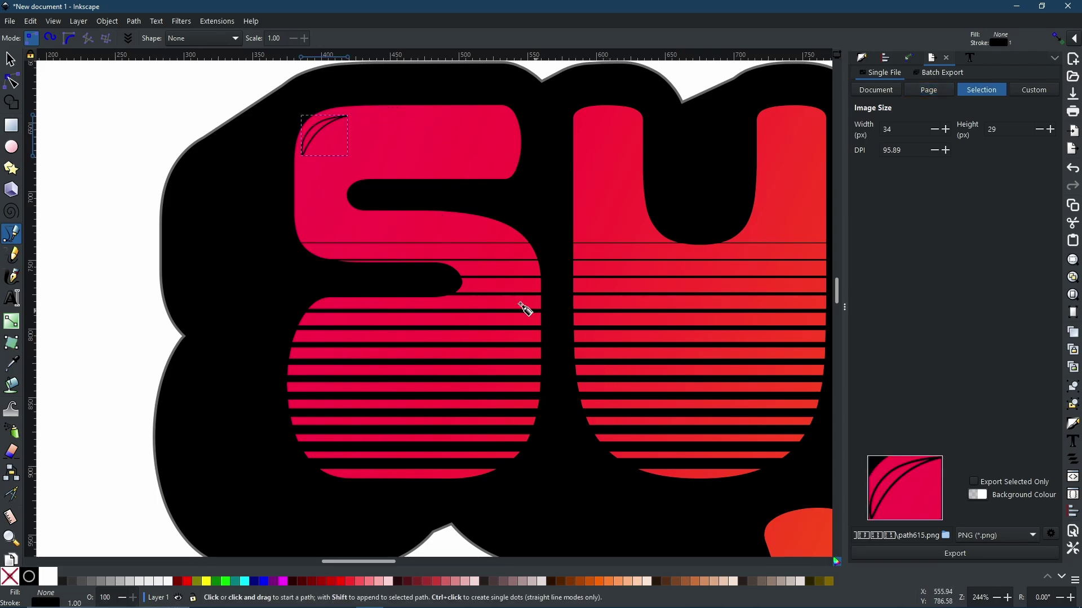
left_click(48, 576)
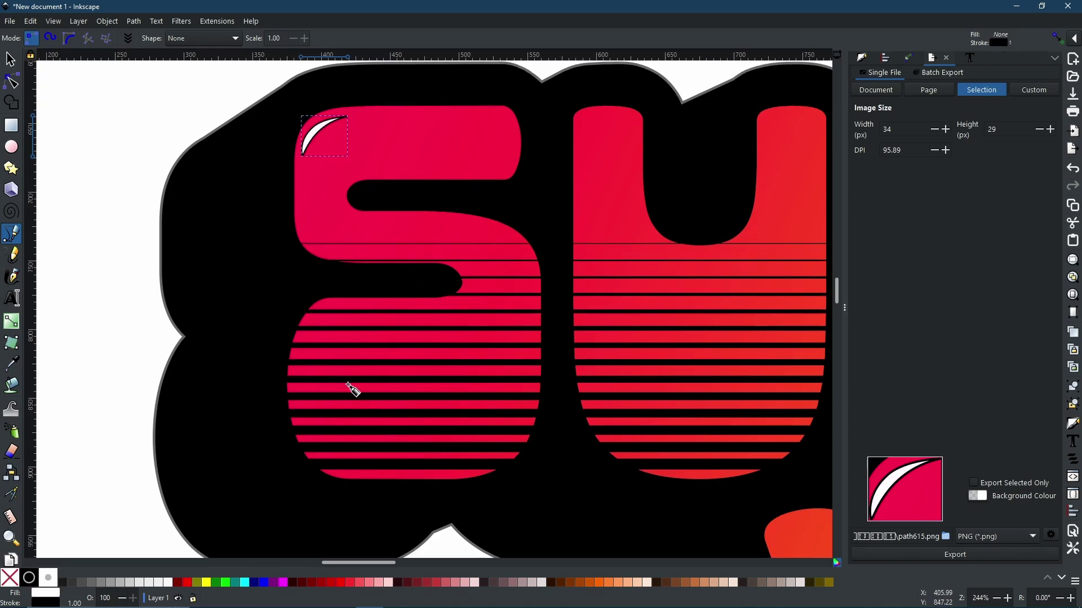